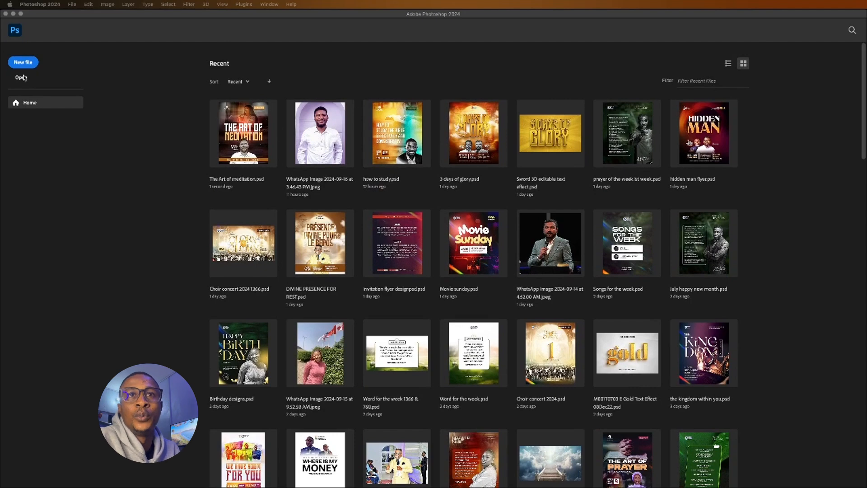
{"action": "left_click", "coordinate": [40, 105]}
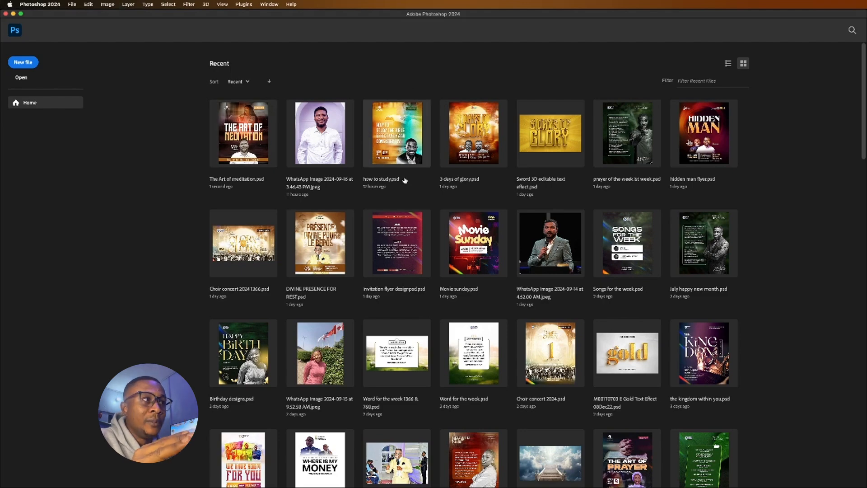
{"action": "scroll", "coordinate": [460, 211], "scroll_direction": "down", "scroll_amount": 3}
{"action": "scroll", "coordinate": [460, 211], "scroll_direction": "down", "scroll_amount": 2}
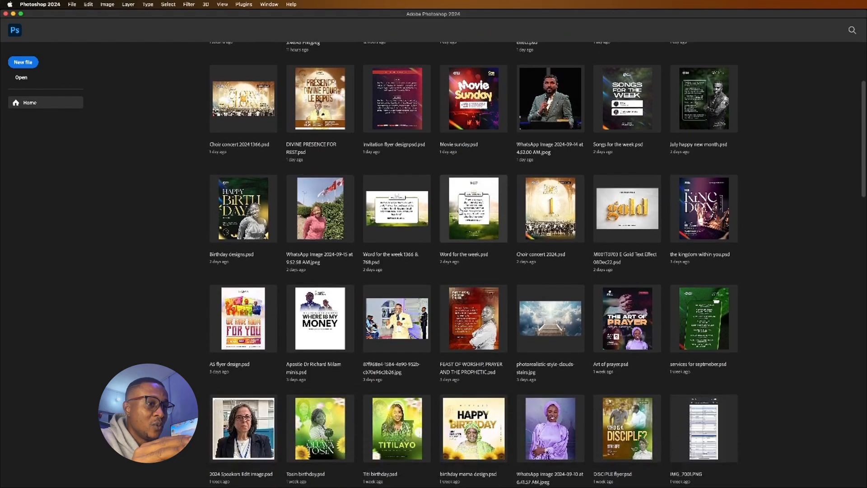
{"action": "scroll", "coordinate": [460, 210], "scroll_direction": "up", "scroll_amount": 4}
{"action": "scroll", "coordinate": [461, 209], "scroll_direction": "up", "scroll_amount": 2}
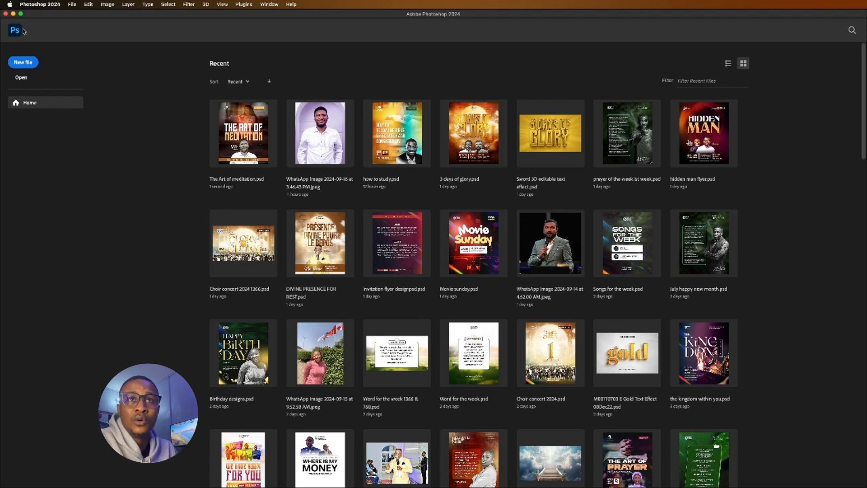
Open the new document setup, enlarge and reposition its window, and browse the preset categories through to the print presets.
{"action": "left_click", "coordinate": [23, 63]}
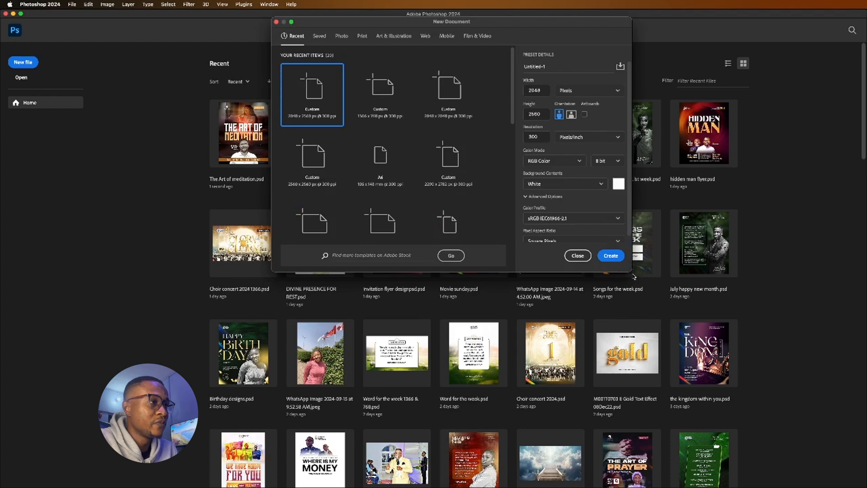
{"action": "left_click_drag", "start_coordinate": [627, 272], "coordinate": [771, 343]}
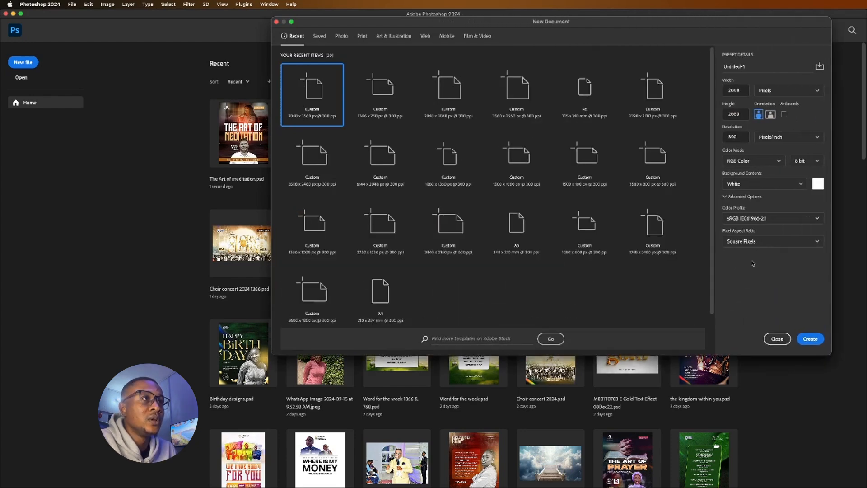
{"action": "left_click_drag", "start_coordinate": [618, 31], "coordinate": [520, 44]}
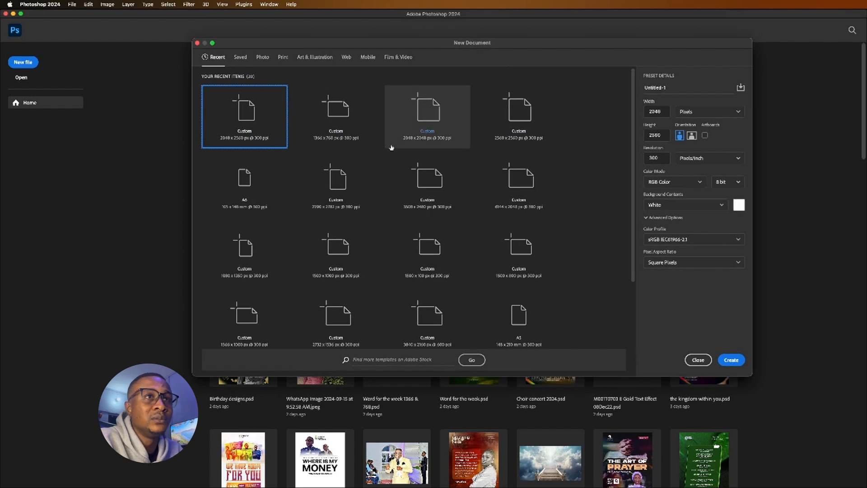
{"action": "left_click", "coordinate": [239, 57]}
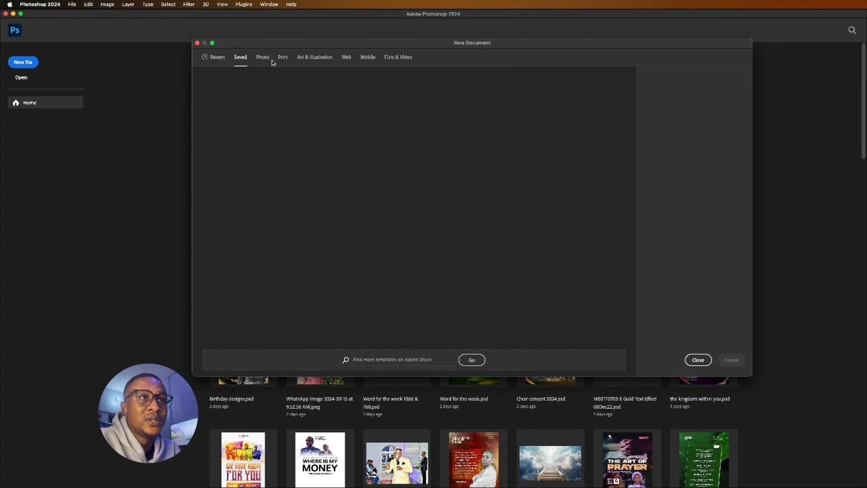
{"action": "left_click", "coordinate": [262, 60]}
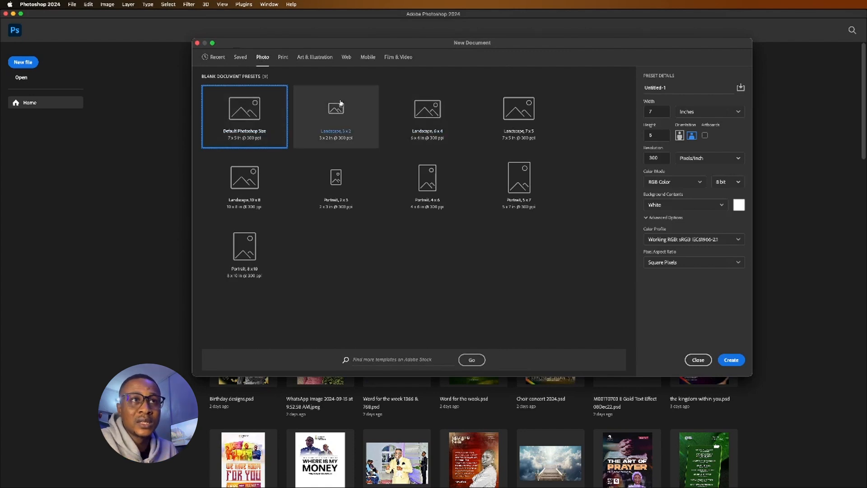
{"action": "left_click", "coordinate": [282, 58]}
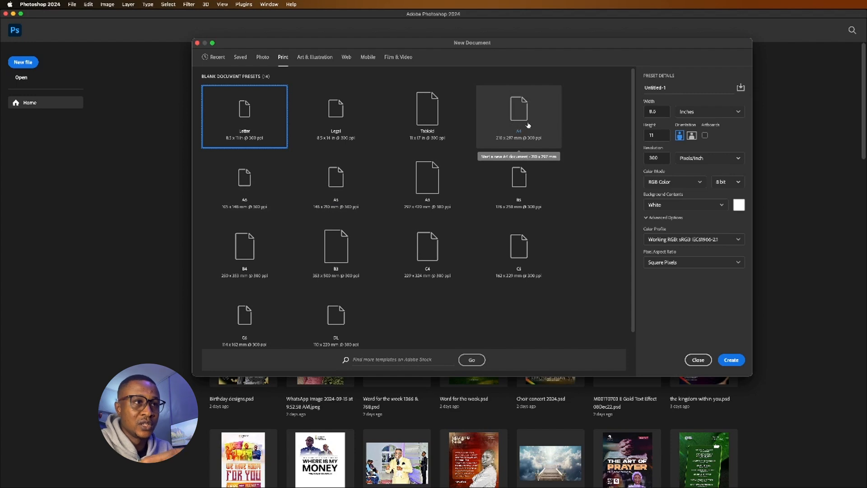
Create a document from the A3 print preset with pixel units and landscape orientation.
{"action": "left_click", "coordinate": [432, 178]}
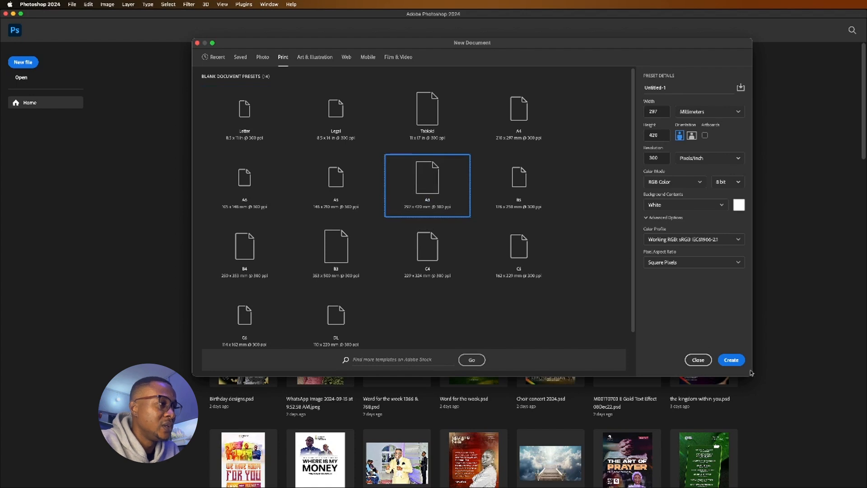
{"action": "left_click", "coordinate": [700, 112]}
{"action": "left_click", "coordinate": [691, 131]}
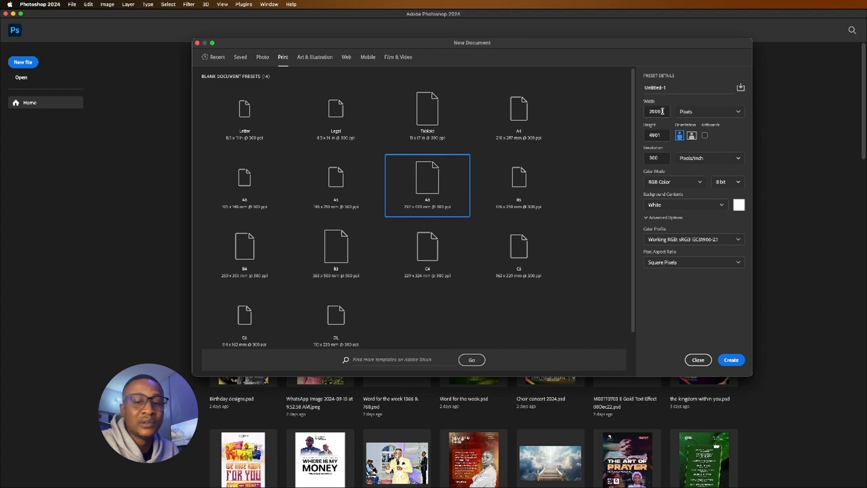
{"action": "left_click", "coordinate": [691, 136]}
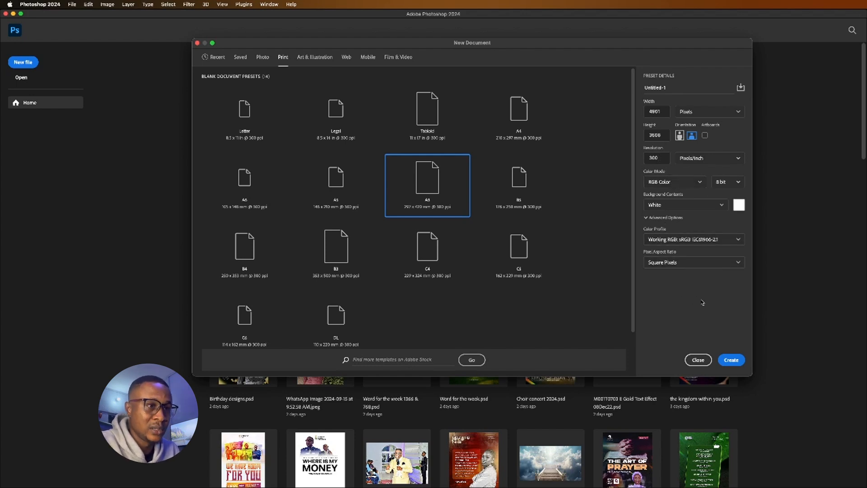
{"action": "left_click", "coordinate": [729, 360]}
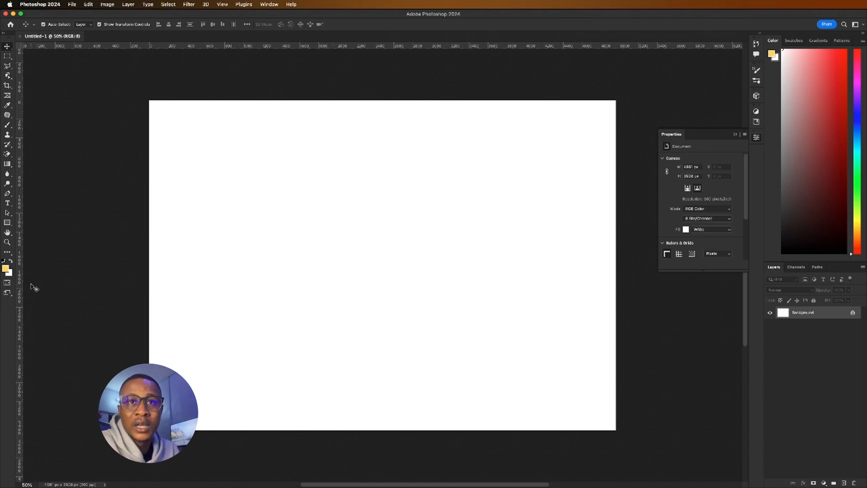
Try drawing a tall rectangle about 2100 px wide on the left part of the canvas, and undo it.
{"action": "left_click", "coordinate": [7, 221]}
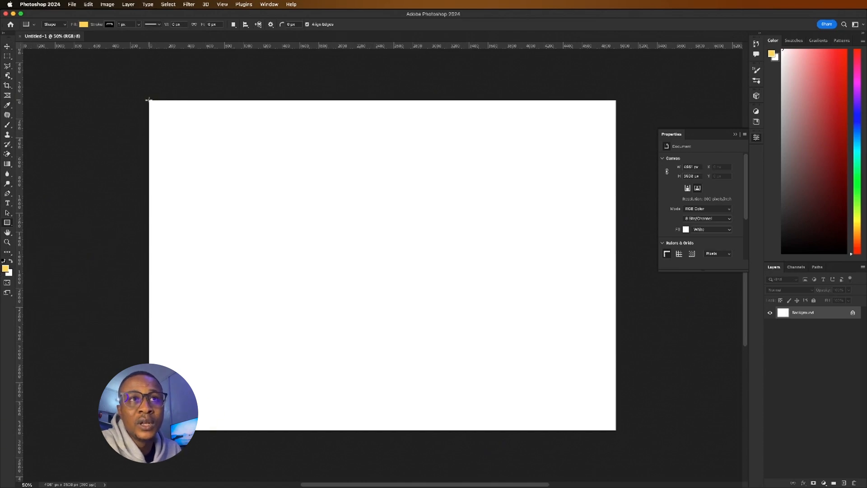
{"action": "left_click_drag", "start_coordinate": [149, 100], "coordinate": [340, 439]}
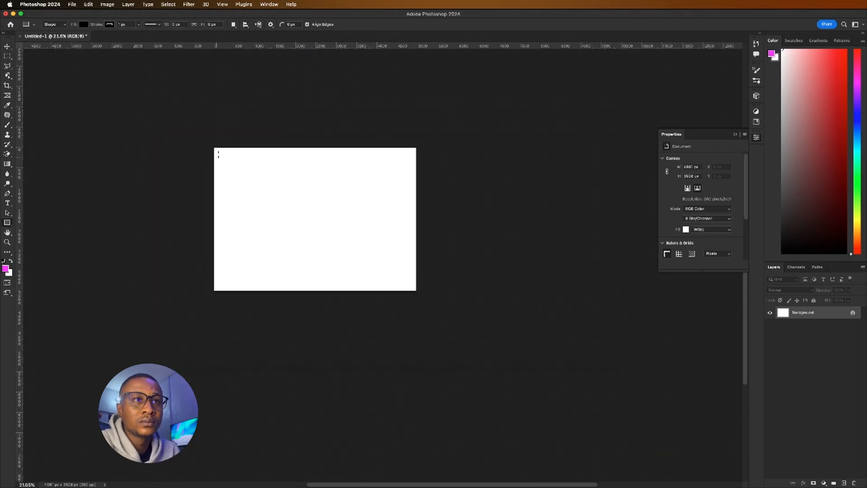
{"action": "left_click_drag", "start_coordinate": [225, 152], "coordinate": [297, 279]}
{"action": "left_click_drag", "start_coordinate": [305, 286], "coordinate": [312, 289]}
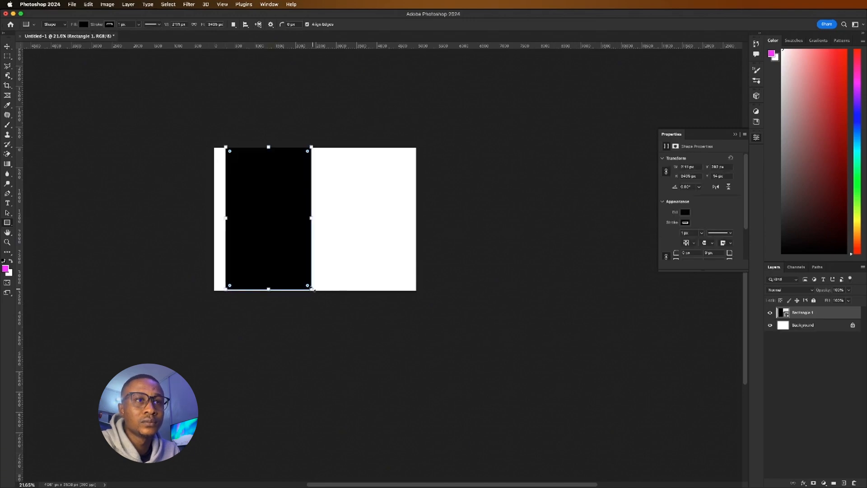
{"action": "key", "text": "super+z"}
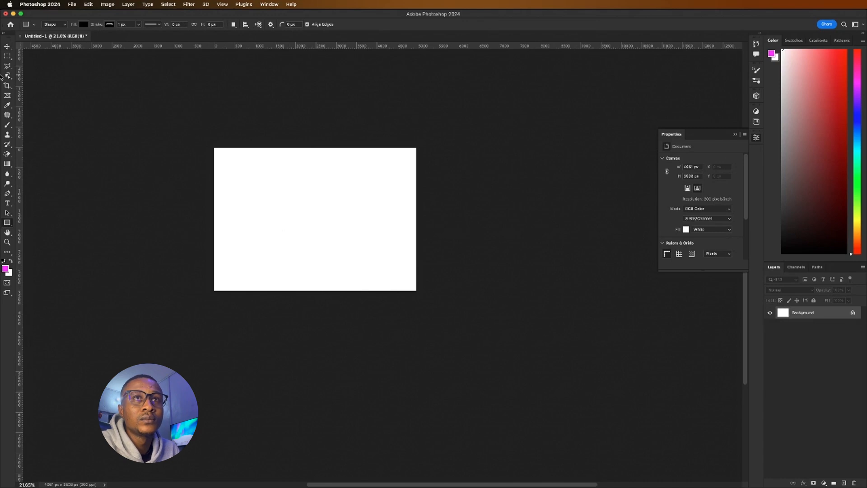
Draw a full-height rectangle about 2190 px wide from the canvas's left edge and fill it with red (ff0000).
{"action": "left_click", "coordinate": [7, 47]}
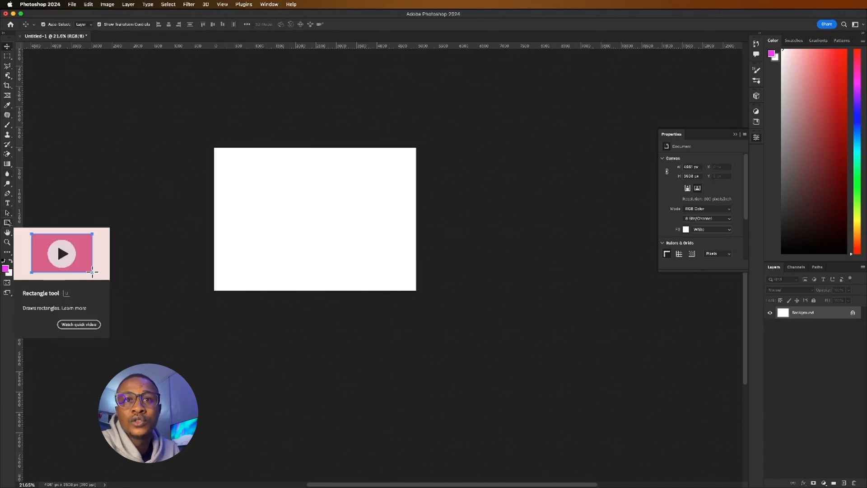
{"action": "left_click", "coordinate": [7, 222]}
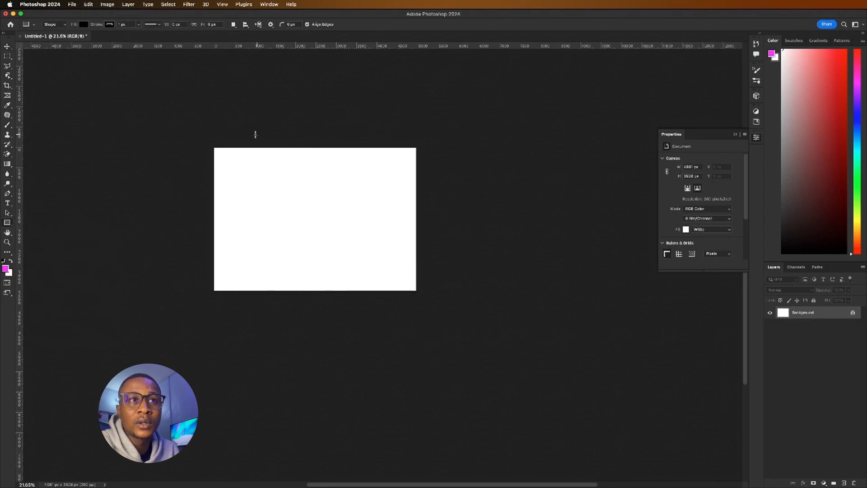
{"action": "left_click_drag", "start_coordinate": [214, 147], "coordinate": [303, 291]}
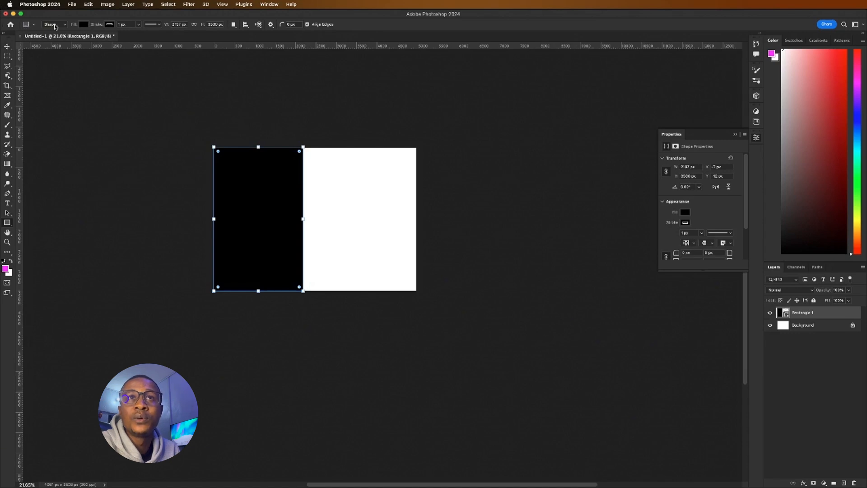
{"action": "left_click", "coordinate": [84, 24]}
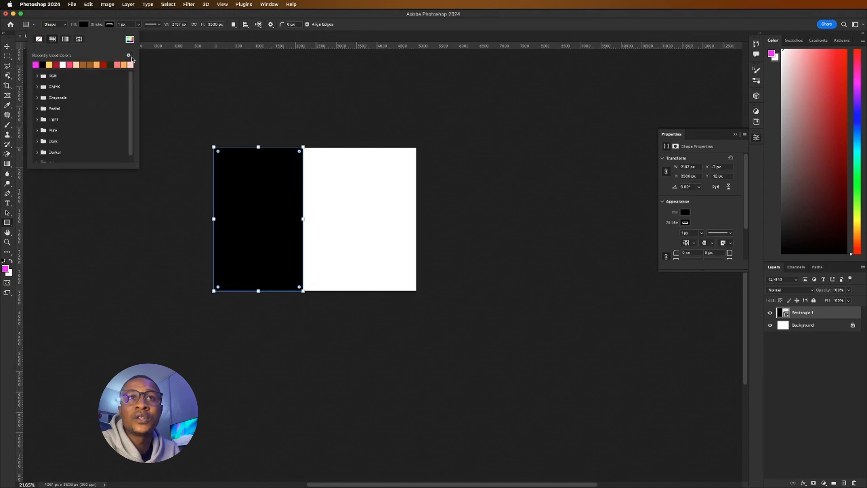
{"action": "left_click", "coordinate": [130, 38]}
{"action": "left_click", "coordinate": [503, 141]}
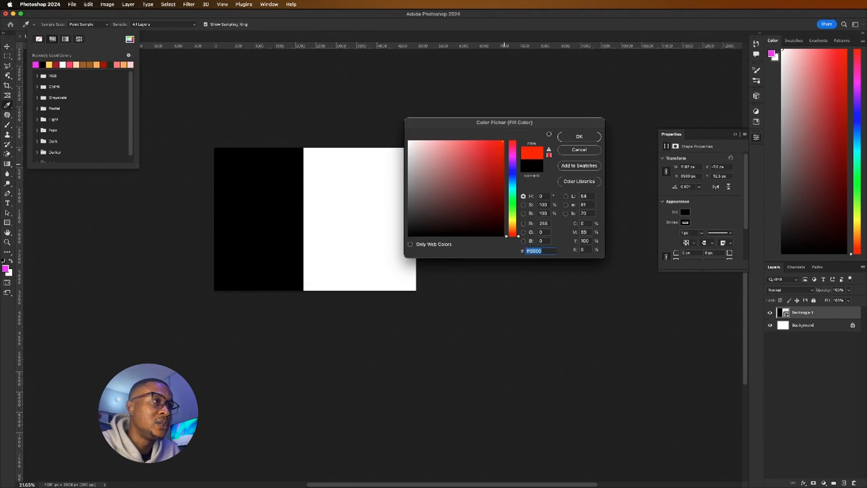
{"action": "left_click", "coordinate": [589, 137]}
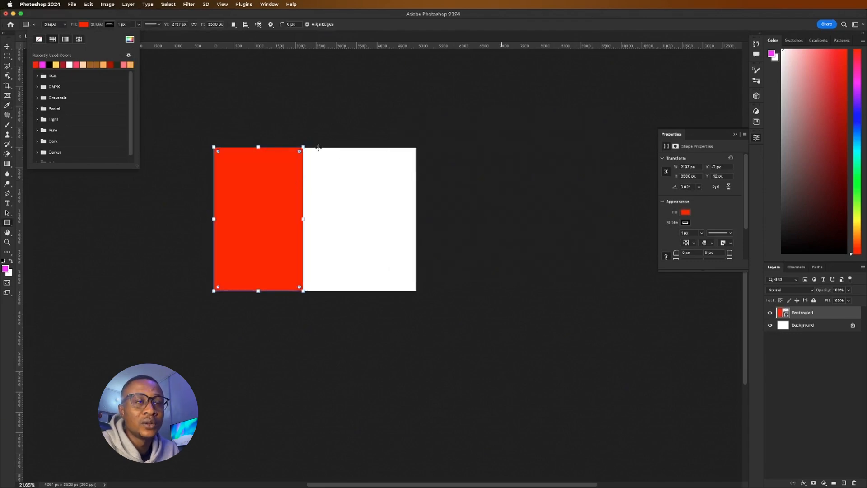
Try drawing a second red rectangle on the right part of the canvas, leaving a gap to the first, and undo it.
{"action": "left_click_drag", "start_coordinate": [318, 148], "coordinate": [415, 290]}
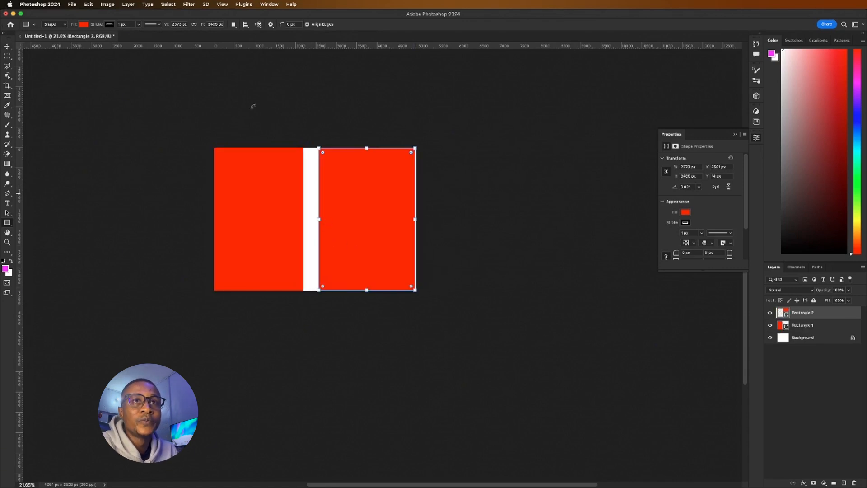
{"action": "key", "text": "super+z"}
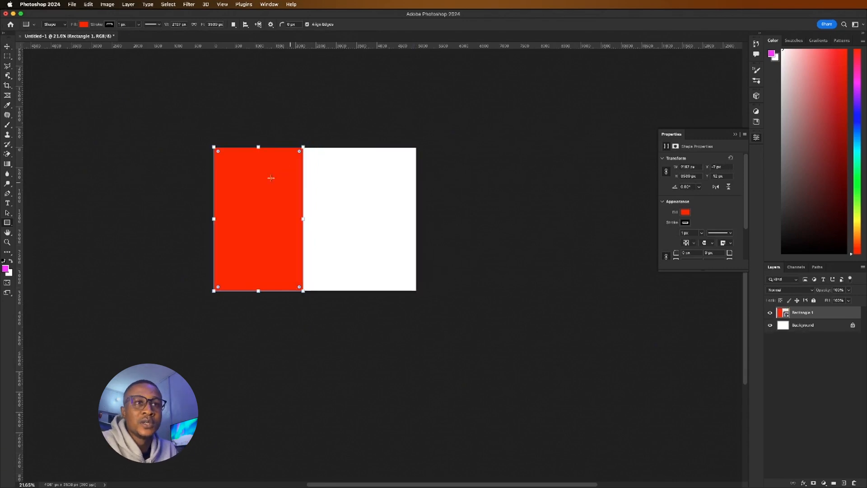
{"action": "left_click", "coordinate": [8, 44]}
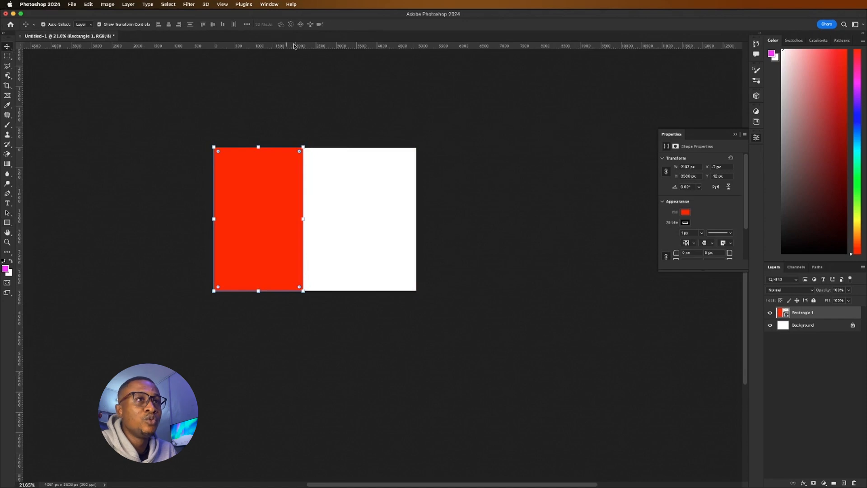
{"action": "scroll", "coordinate": [210, 175], "scroll_direction": "up", "scroll_amount": 5}
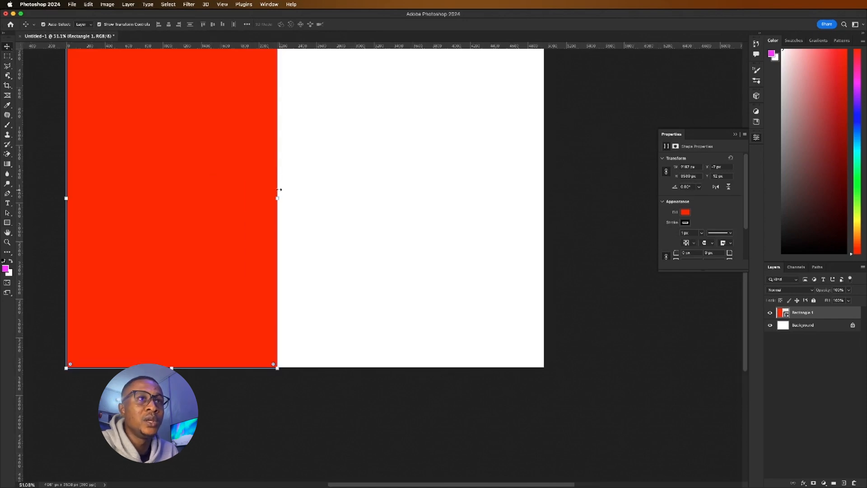
{"action": "scroll", "coordinate": [348, 164], "scroll_direction": "down", "scroll_amount": 5}
{"action": "scroll", "coordinate": [276, 112], "scroll_direction": "up", "scroll_amount": 3}
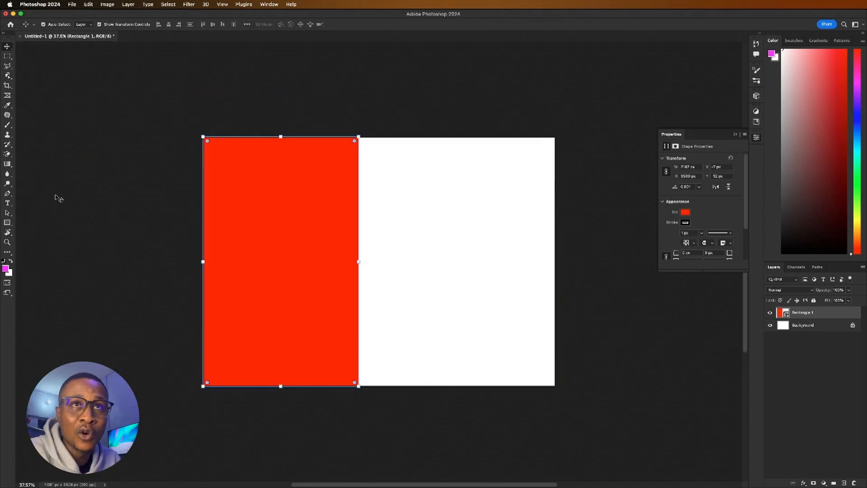
Show the rulers, place a vertical guide on the canvas's right edge, and try to add one on the left edge.
{"action": "key", "text": "super+r"}
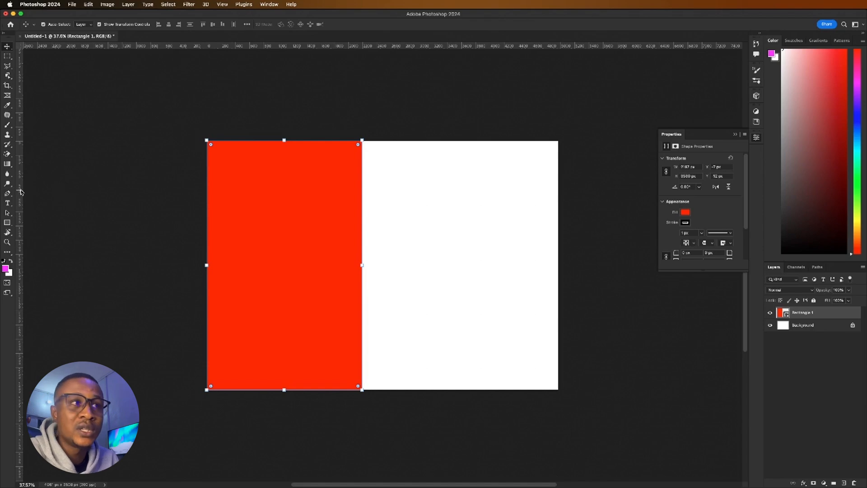
{"action": "left_click_drag", "start_coordinate": [19, 190], "coordinate": [559, 212]}
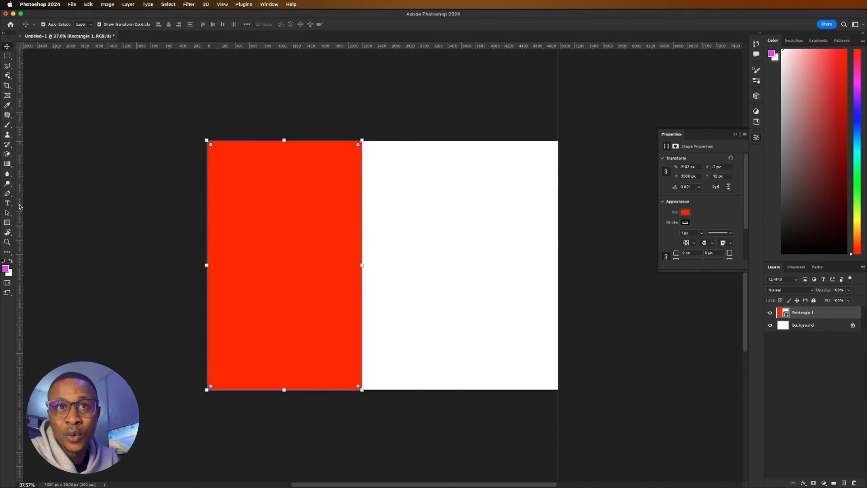
{"action": "left_click_drag", "start_coordinate": [20, 207], "coordinate": [207, 203]}
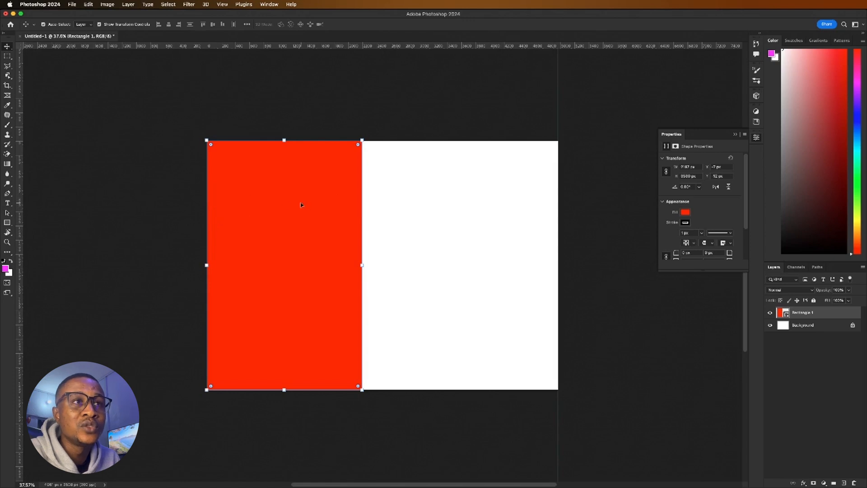
Move the red rectangle toward the middle of the canvas and delete it.
{"action": "left_click_drag", "start_coordinate": [301, 204], "coordinate": [425, 228]}
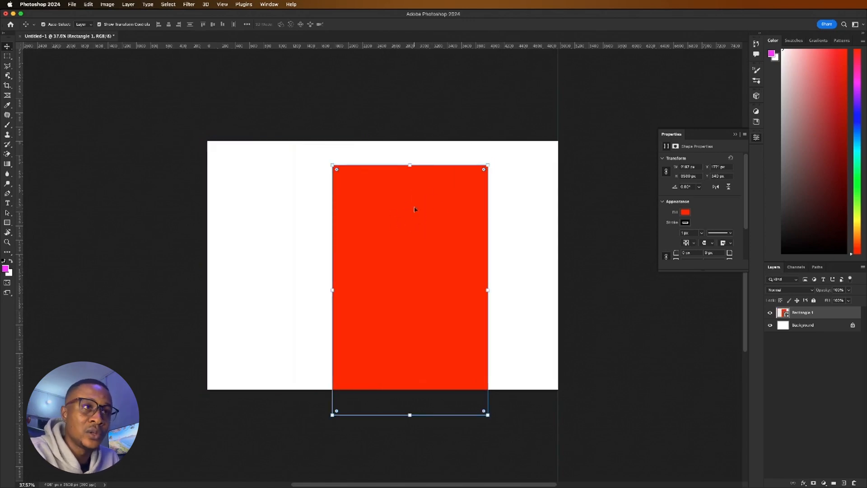
{"action": "key", "text": "Delete"}
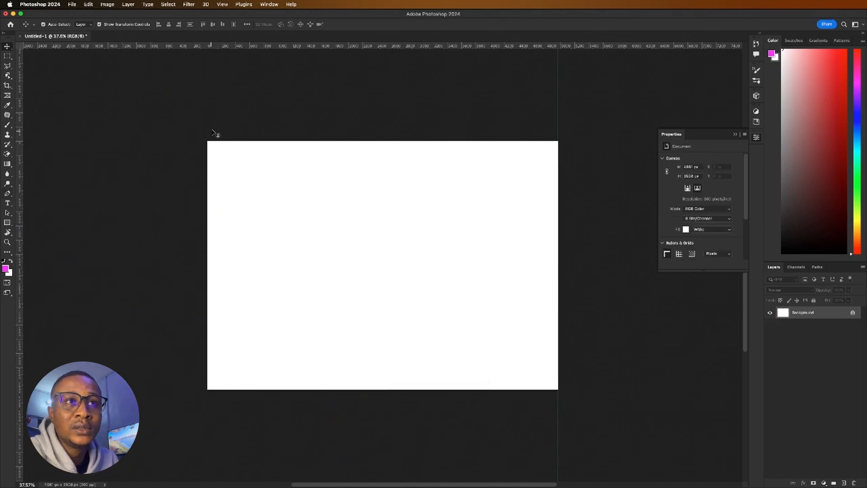
Place a vertical guide on the canvas's left edge and try to add another at the horizontal centre.
{"action": "mouse_move", "coordinate": [207, 133]}
{"action": "left_mouse_down"}
{"action": "mouse_move", "coordinate": [241, 135]}
{"action": "mouse_move", "coordinate": [207, 138]}
{"action": "left_mouse_up"}
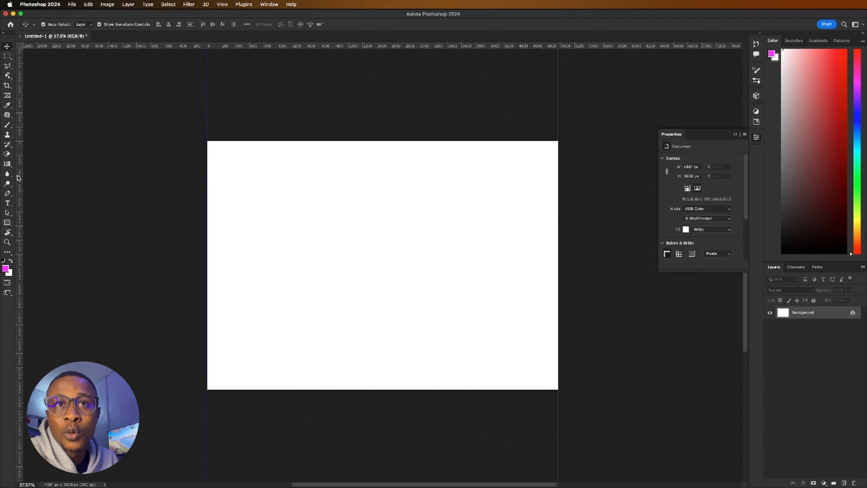
{"action": "left_click_drag", "start_coordinate": [18, 178], "coordinate": [383, 188]}
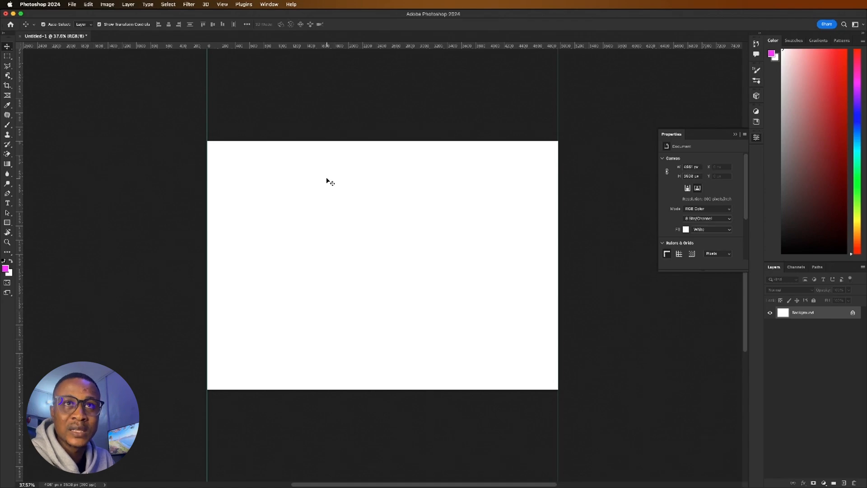
Look at the document's channels and paths, and return to the layer list.
{"action": "left_click", "coordinate": [797, 267]}
{"action": "left_click", "coordinate": [818, 267]}
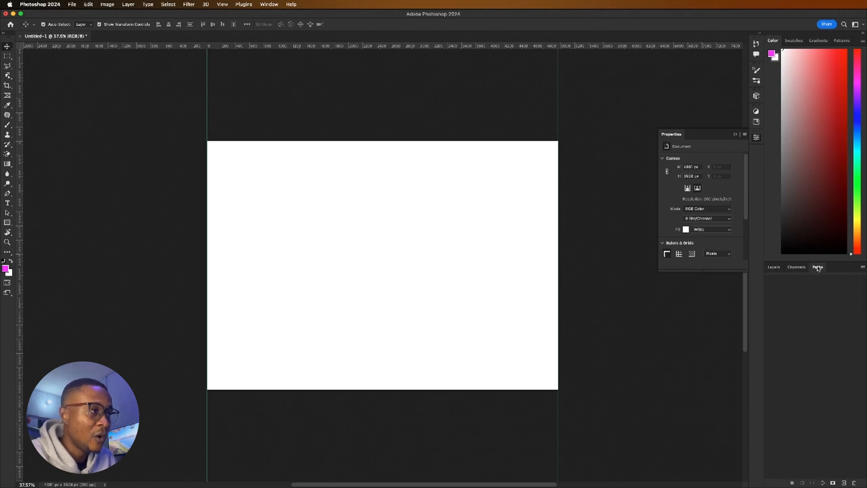
{"action": "left_click", "coordinate": [775, 268]}
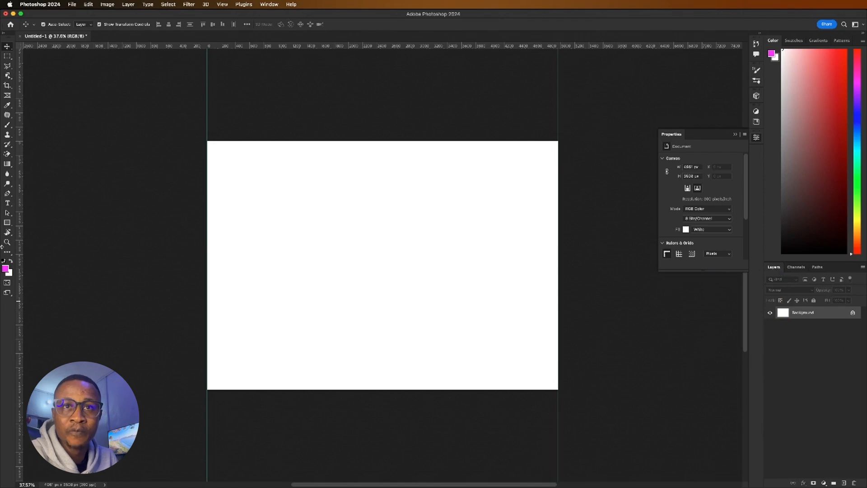
Draw a black rectangle about 3320 by 1690 px on the canvas, and hide and show its layer again.
{"action": "left_click", "coordinate": [7, 222]}
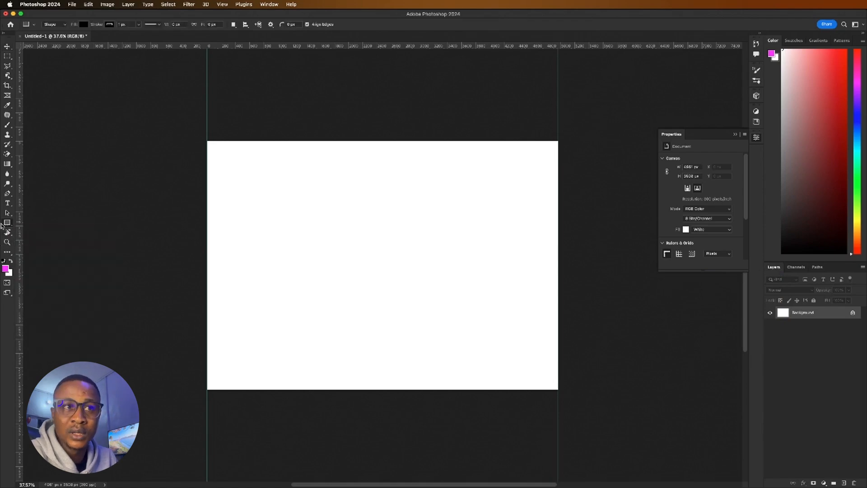
{"action": "left_click_drag", "start_coordinate": [290, 190], "coordinate": [525, 309]}
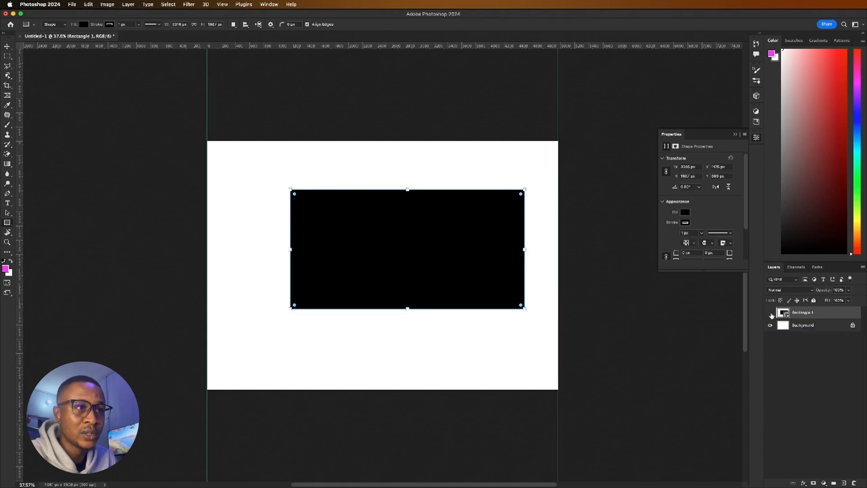
{"action": "left_click", "coordinate": [772, 314]}
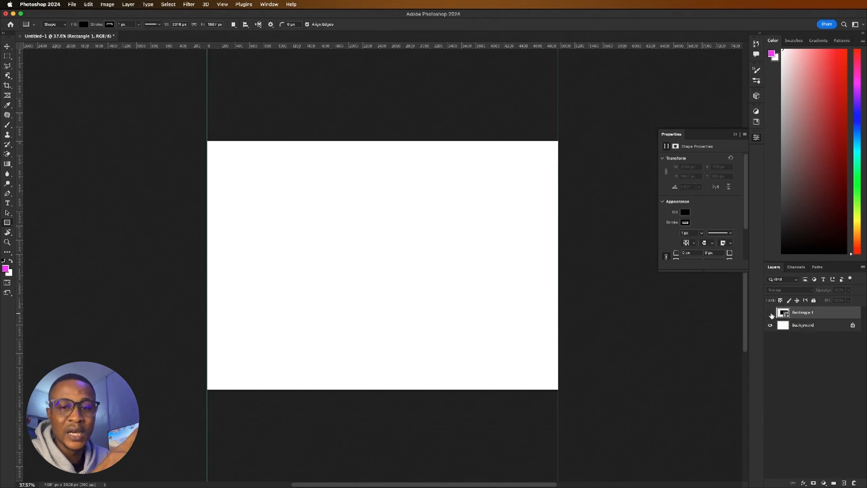
{"action": "left_click", "coordinate": [771, 313]}
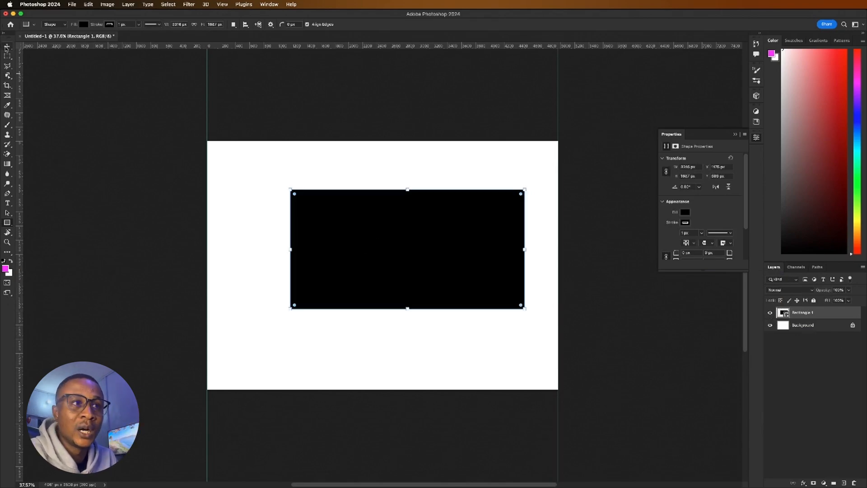
Move the black rectangle slightly up and to the left on the canvas.
{"action": "left_click", "coordinate": [6, 46]}
{"action": "left_click_drag", "start_coordinate": [492, 278], "coordinate": [463, 268]}
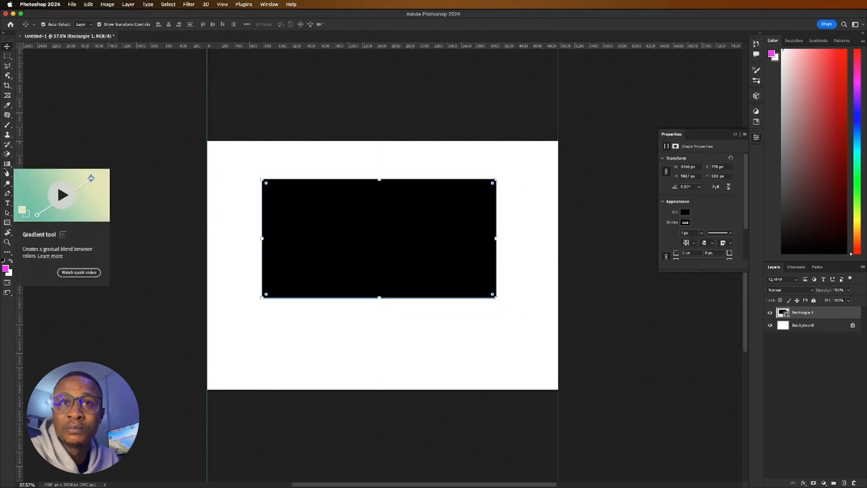
Add a Lorem Ipsum placeholder text layer below the rectangle and set its colour to black.
{"action": "left_click", "coordinate": [8, 203]}
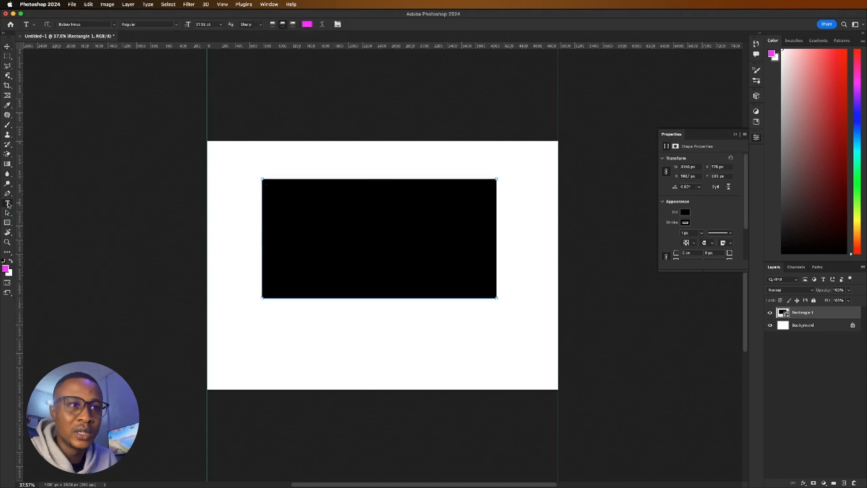
{"action": "left_click", "coordinate": [304, 321]}
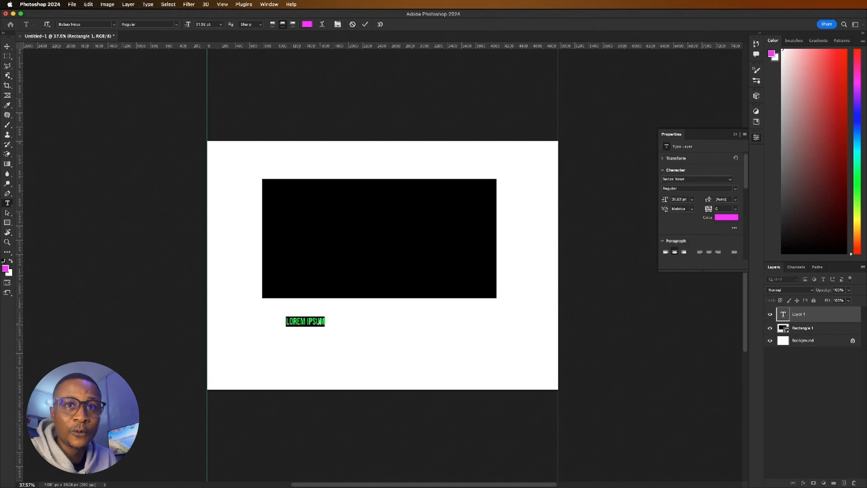
{"action": "left_click", "coordinate": [6, 270]}
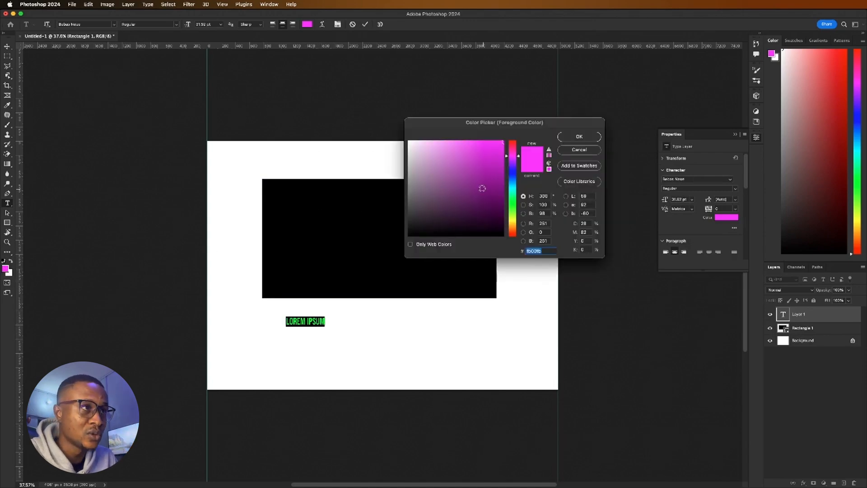
{"action": "left_click", "coordinate": [503, 223]}
{"action": "left_click_drag", "start_coordinate": [503, 223], "coordinate": [503, 236]}
{"action": "left_click", "coordinate": [585, 136]}
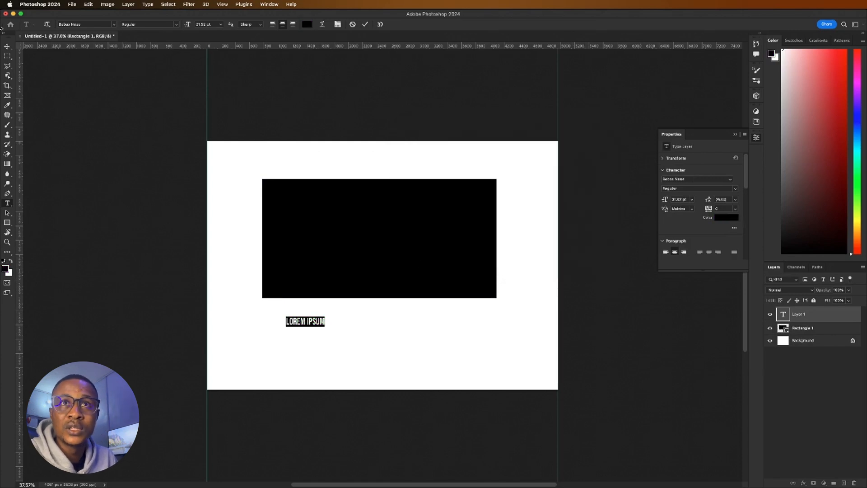
{"action": "left_click", "coordinate": [8, 46]}
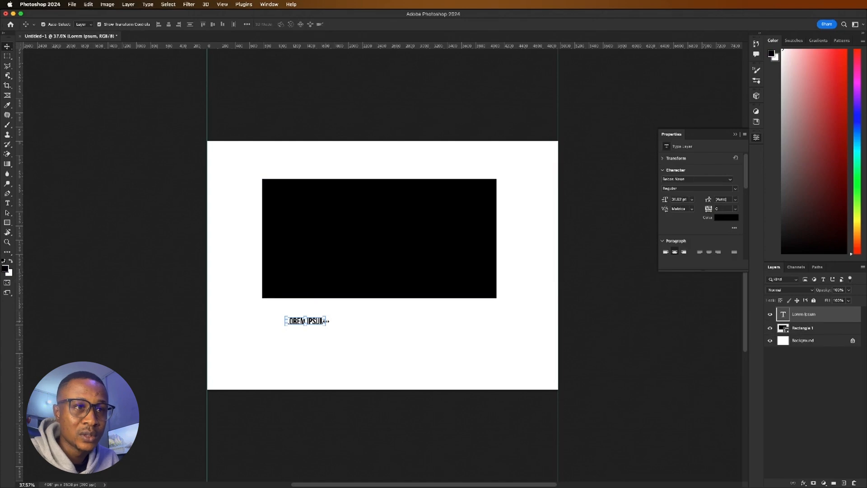
Enlarge the Lorem Ipsum text to about 109 % and apply the transform.
{"action": "left_click_drag", "start_coordinate": [327, 320], "coordinate": [503, 323]}
{"action": "left_click_drag", "start_coordinate": [414, 322], "coordinate": [321, 300]}
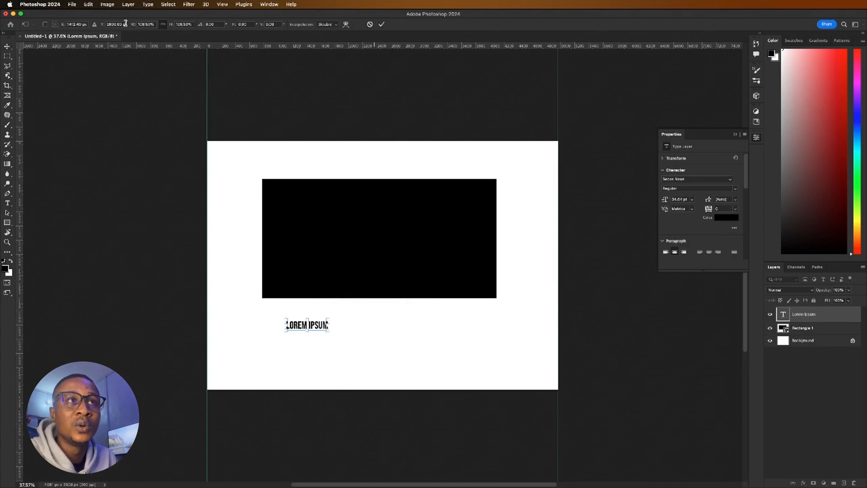
{"action": "left_click", "coordinate": [383, 25]}
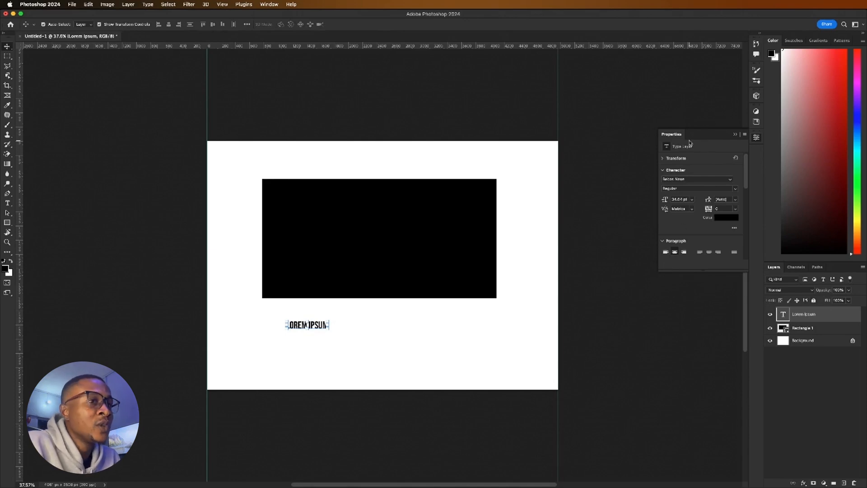
Detach the Properties panel and dock it above the Layers panel, and return it to the collapsed icon strip.
{"action": "left_click", "coordinate": [757, 139]}
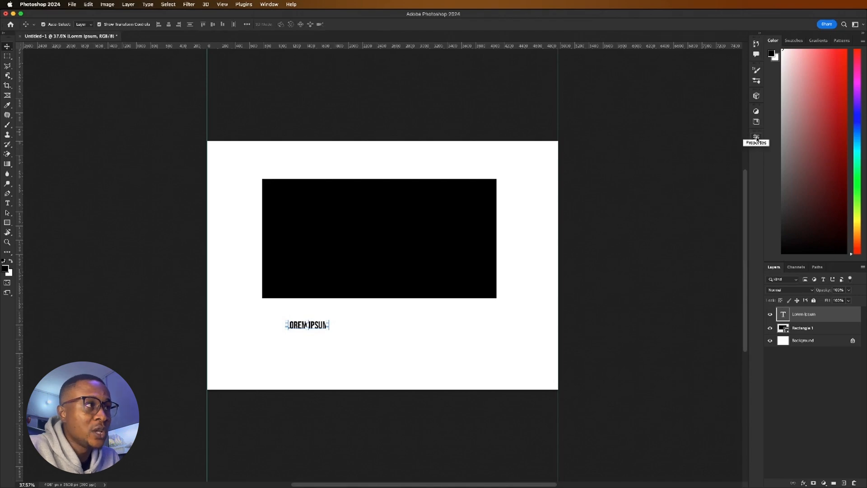
{"action": "left_click_drag", "start_coordinate": [756, 139], "coordinate": [614, 157]}
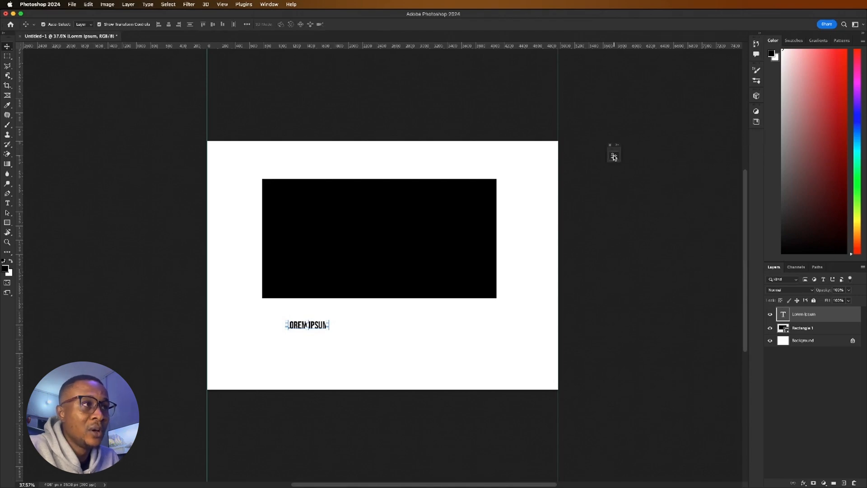
{"action": "left_click", "coordinate": [615, 156]}
{"action": "left_click_drag", "start_coordinate": [560, 153], "coordinate": [815, 261]}
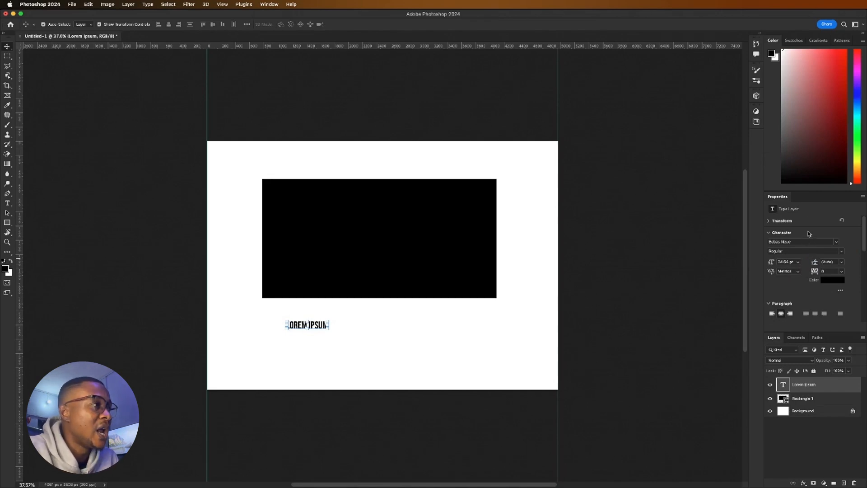
{"action": "left_click_drag", "start_coordinate": [780, 200], "coordinate": [756, 138]}
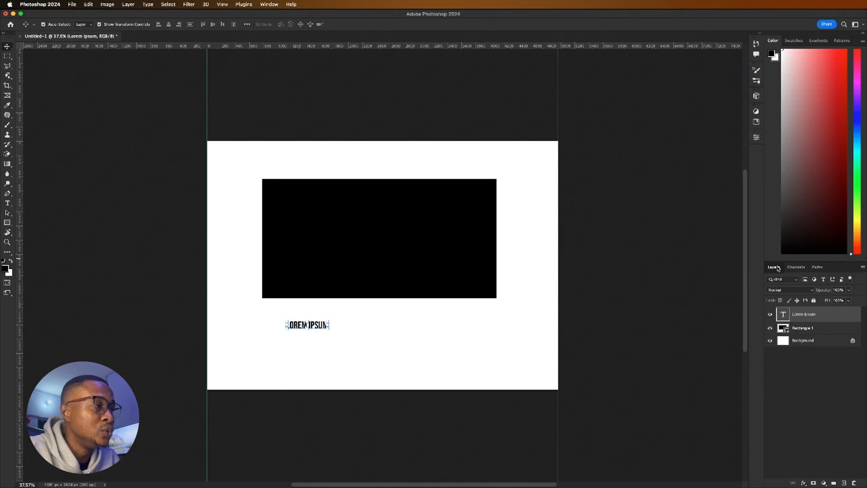
{"action": "mouse_move", "coordinate": [778, 268]}
{"action": "left_mouse_down"}
{"action": "mouse_move", "coordinate": [619, 256]}
{"action": "mouse_move", "coordinate": [677, 191]}
{"action": "mouse_move", "coordinate": [807, 261]}
{"action": "mouse_move", "coordinate": [779, 267]}
{"action": "left_mouse_up"}
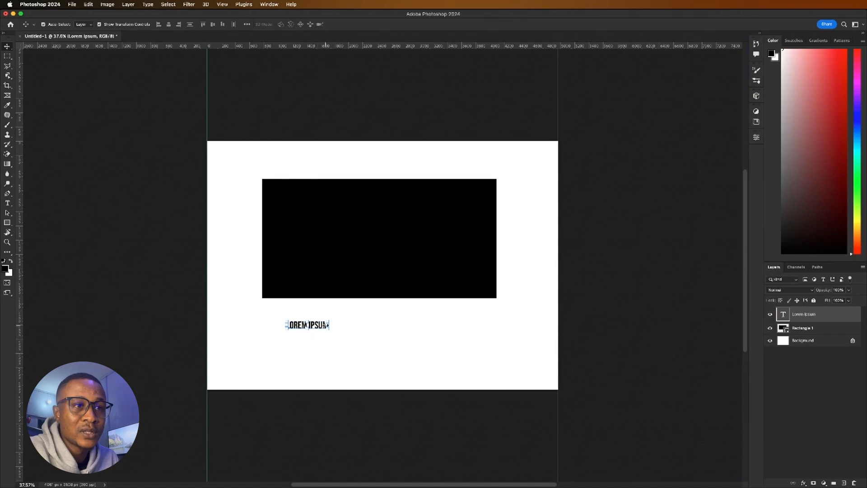
Enlarge the Lorem Ipsum text to about 324 % and replace its wording with ABCDEFGHH.
{"action": "left_click_drag", "start_coordinate": [328, 325], "coordinate": [423, 325]}
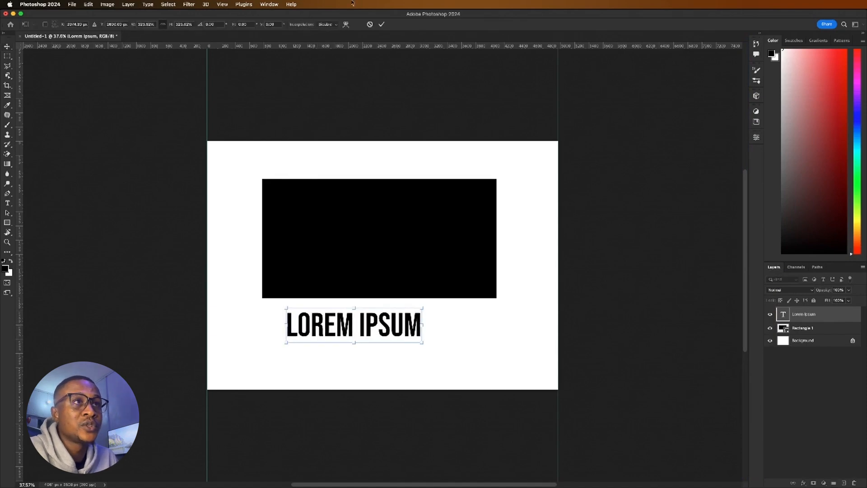
{"action": "left_click", "coordinate": [382, 24]}
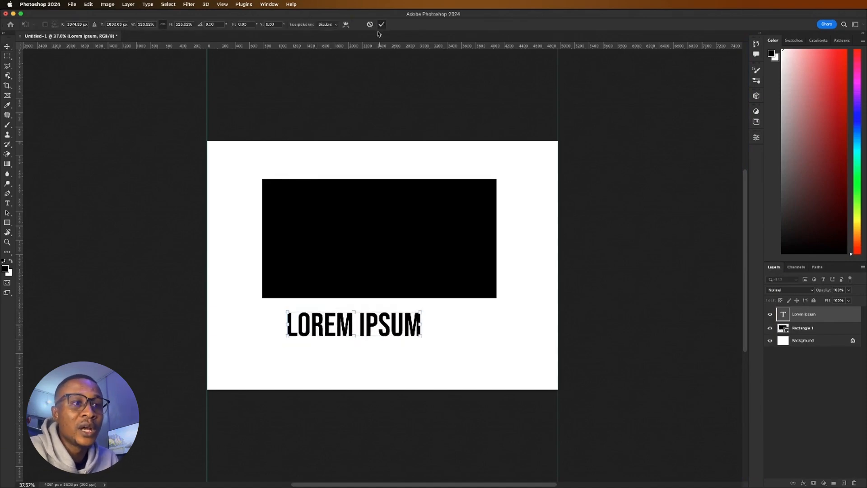
{"action": "double_click", "coordinate": [339, 322]}
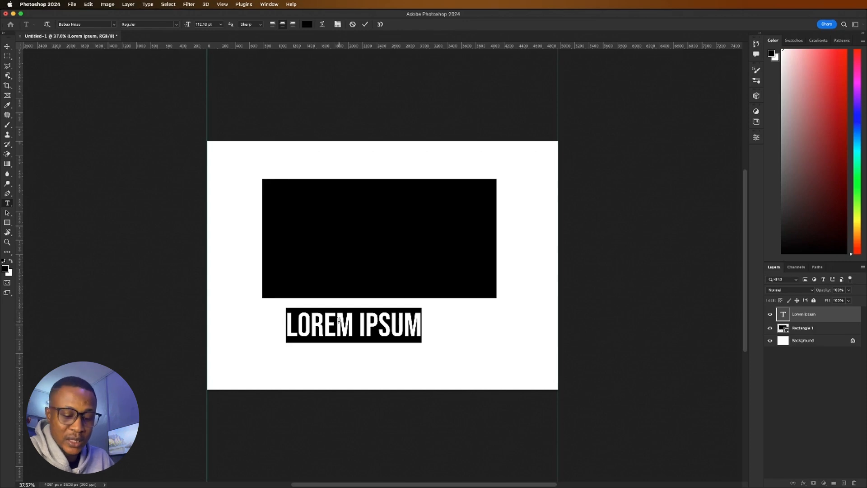
{"action": "type", "text": "ABC"}
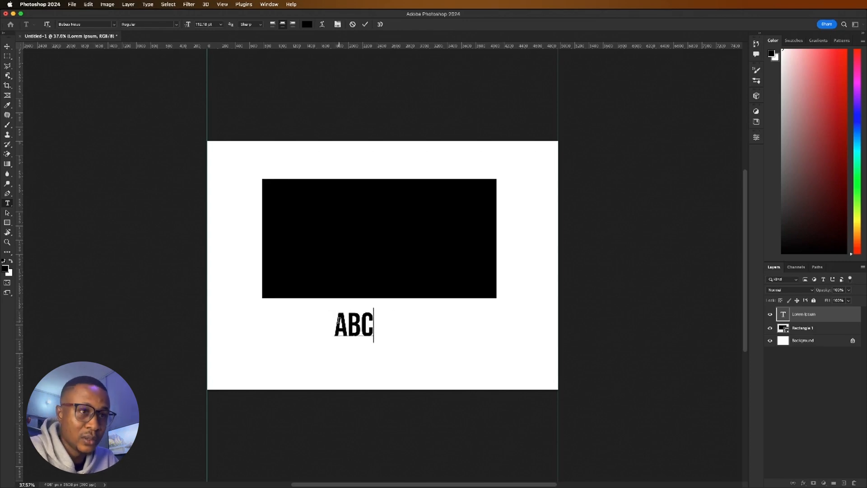
{"action": "type", "text": "DEFGHH"}
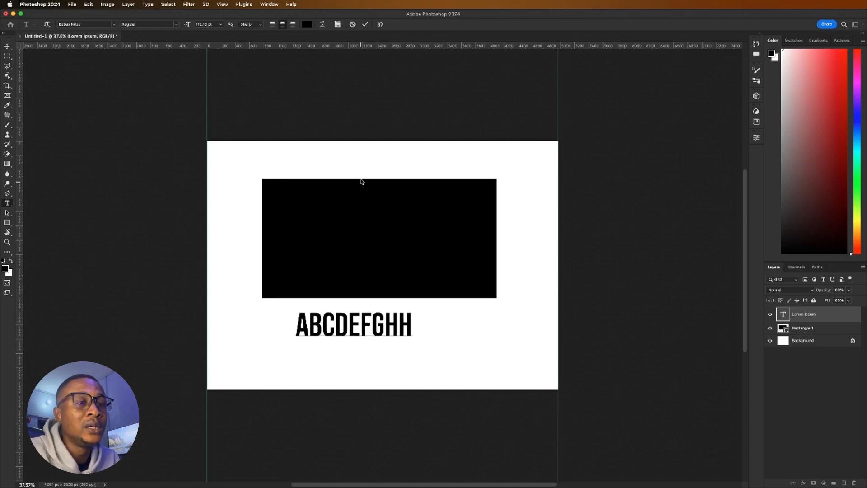
{"action": "left_click", "coordinate": [367, 23]}
{"action": "key", "text": "v"}
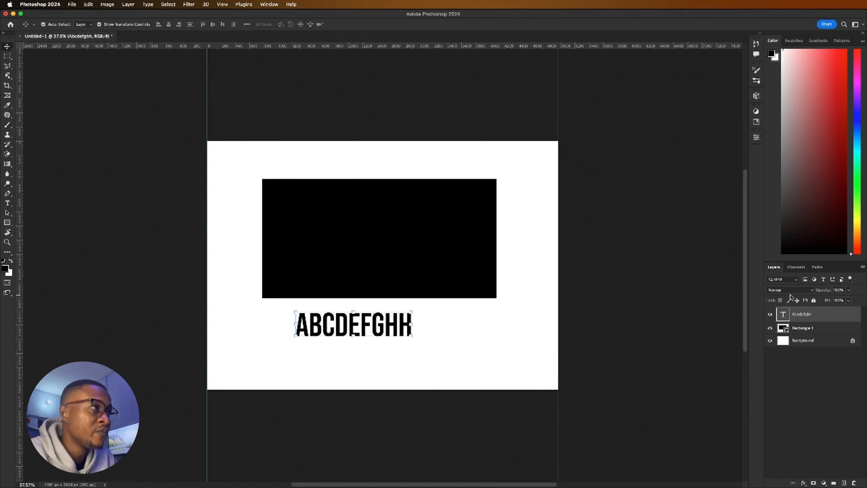
Change the ABCDEFGHH text's font to General Sans and its size to 48 pt.
{"action": "left_click", "coordinate": [757, 138]}
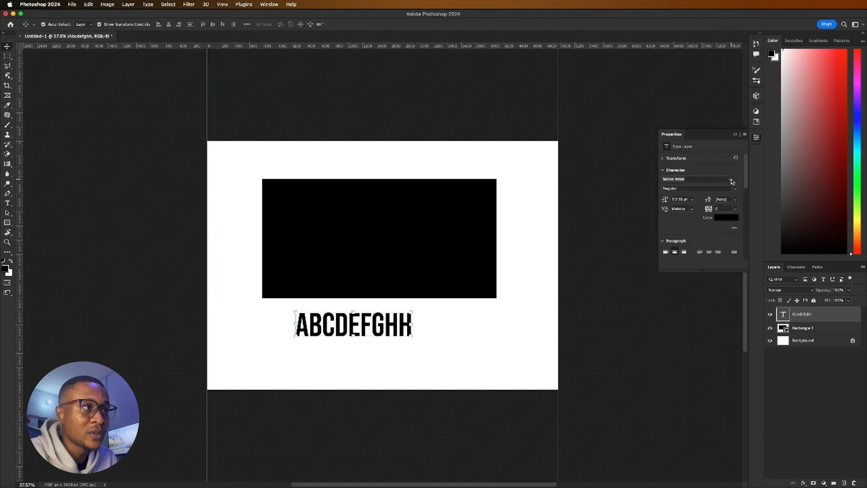
{"action": "left_click", "coordinate": [732, 181]}
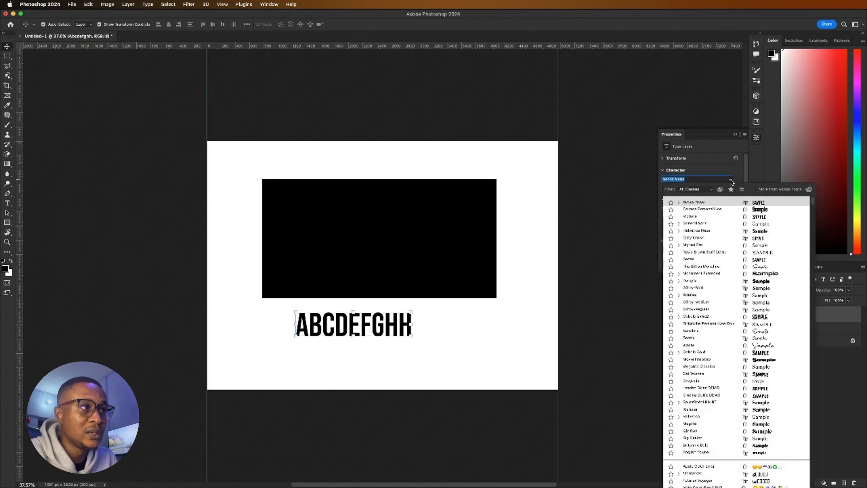
{"action": "left_click", "coordinate": [703, 223]}
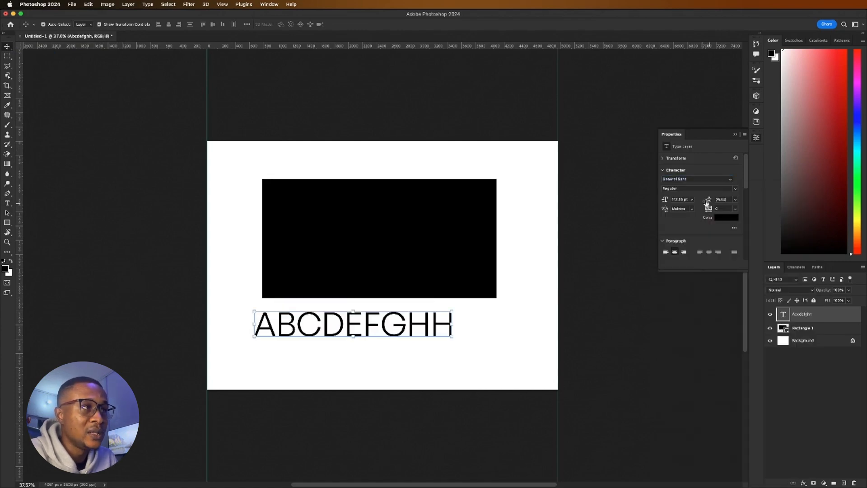
{"action": "left_click", "coordinate": [692, 200]}
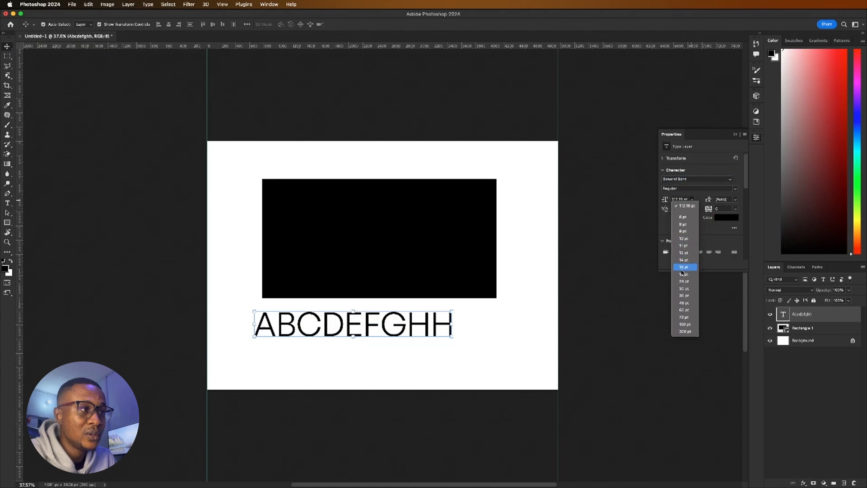
{"action": "left_click", "coordinate": [684, 303]}
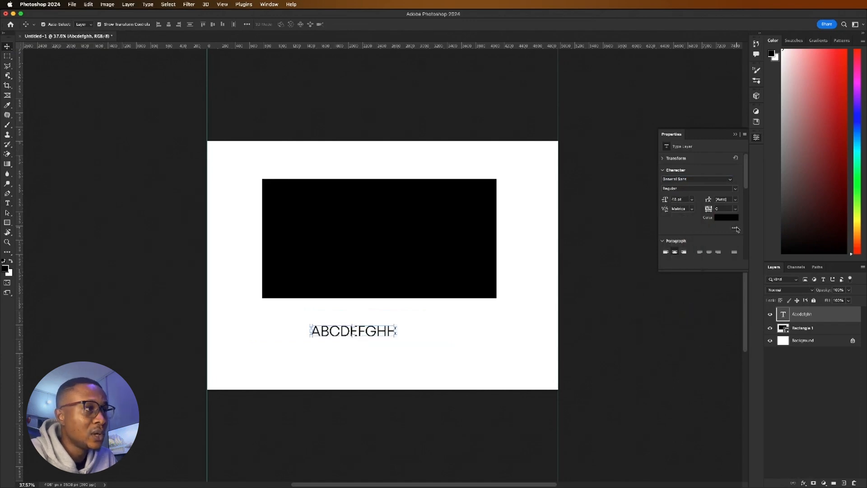
{"action": "left_click", "coordinate": [736, 200]}
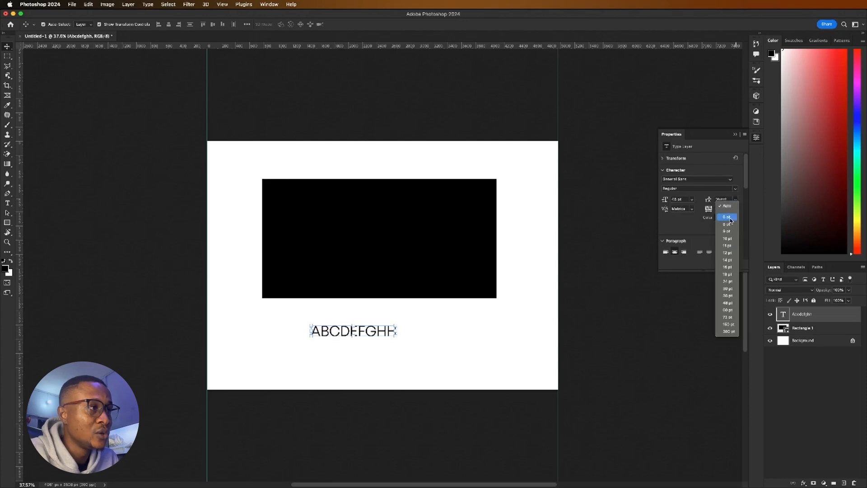
{"action": "left_click", "coordinate": [697, 222]}
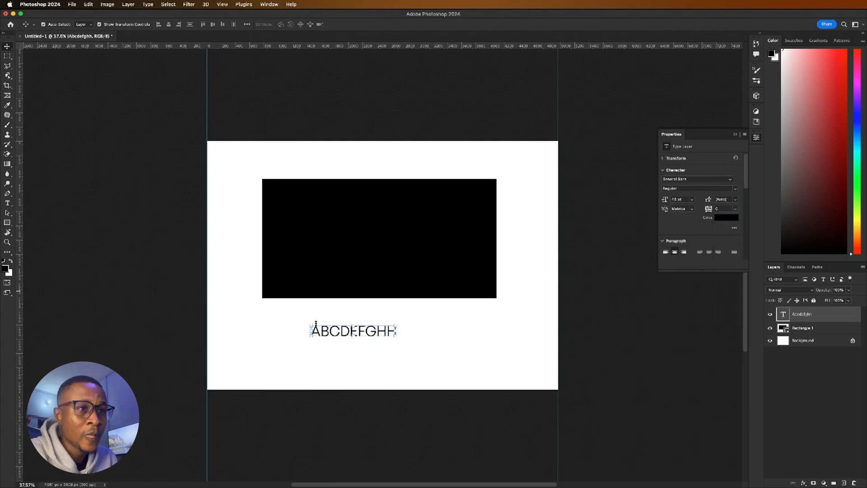
Add a second line reading EFNWRBGR to the ABCDEFGHH text and commit the edit.
{"action": "double_click", "coordinate": [338, 332]}
{"action": "left_click", "coordinate": [338, 330]}
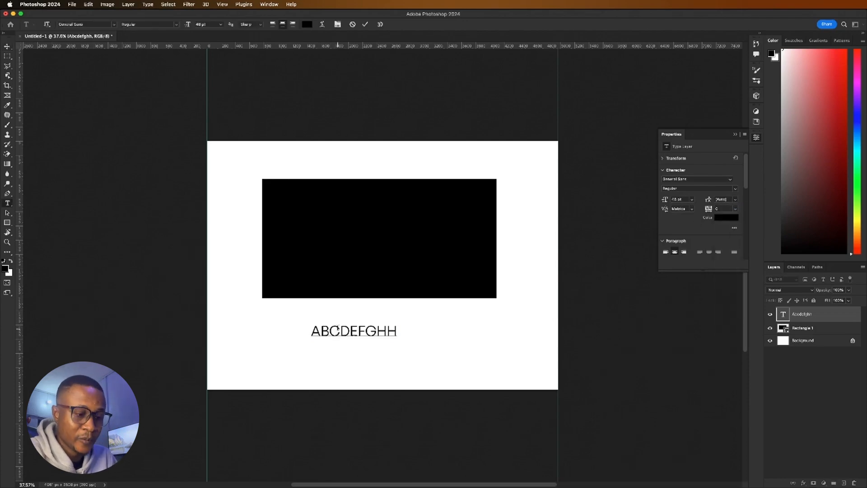
{"action": "key", "text": "Return"}
{"action": "type", "text": "EFNWRBGR"}
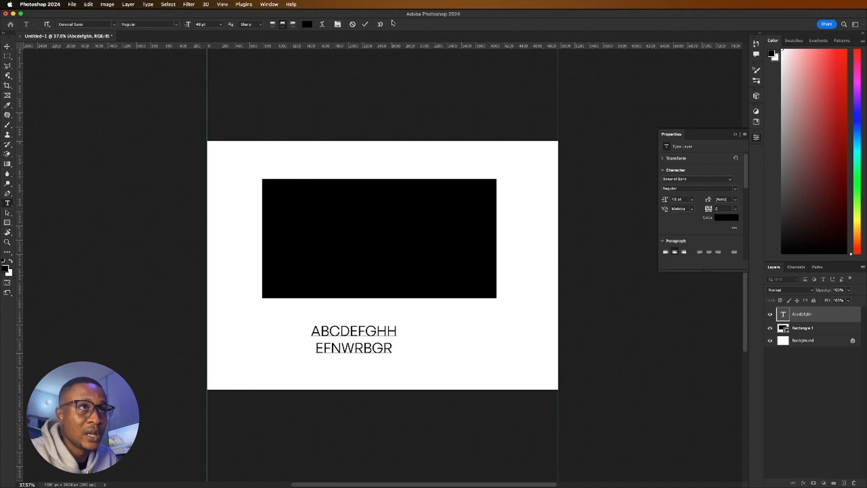
{"action": "left_click", "coordinate": [365, 24]}
{"action": "key", "text": "v"}
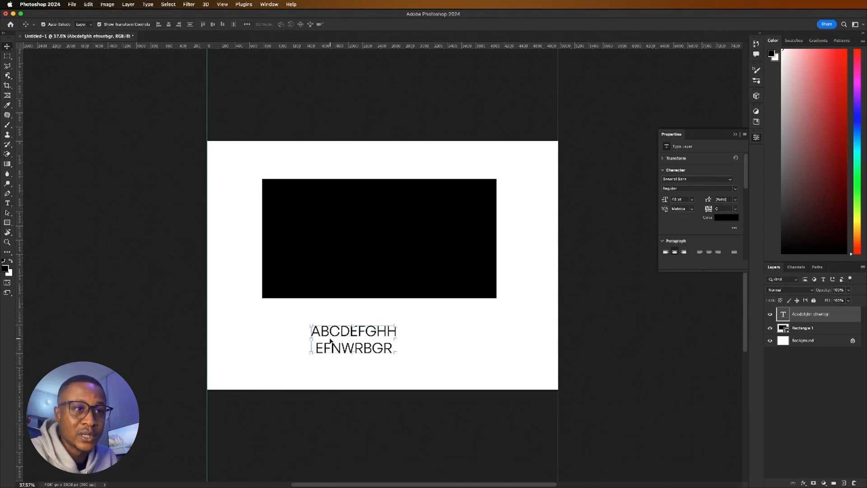
Try leadings of 30 pt and 36 pt on the two-line text and settle on 48 pt.
{"action": "left_click", "coordinate": [736, 201]}
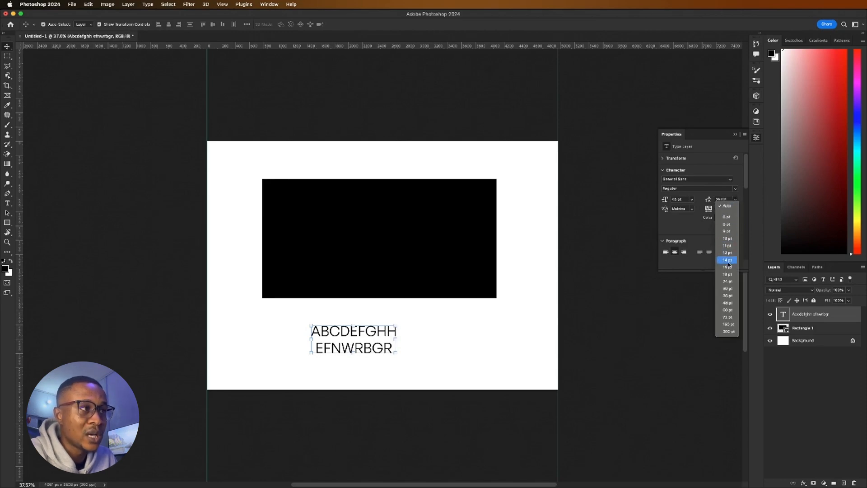
{"action": "left_click", "coordinate": [728, 289]}
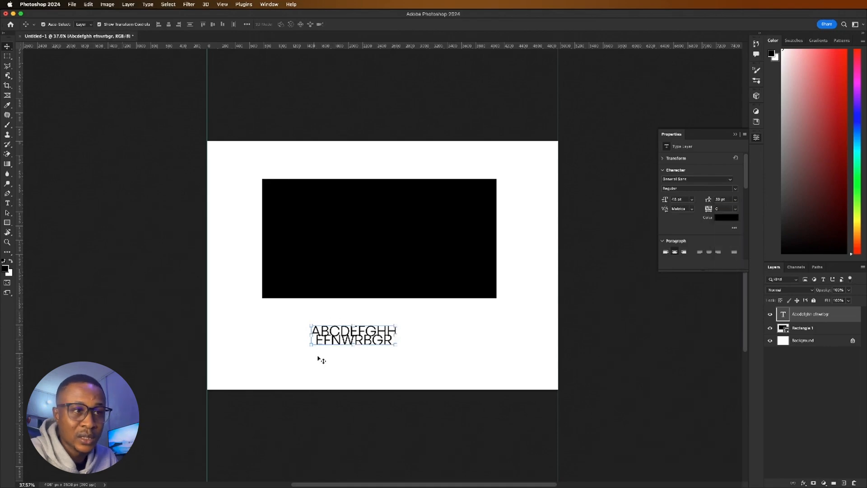
{"action": "left_click", "coordinate": [736, 199]}
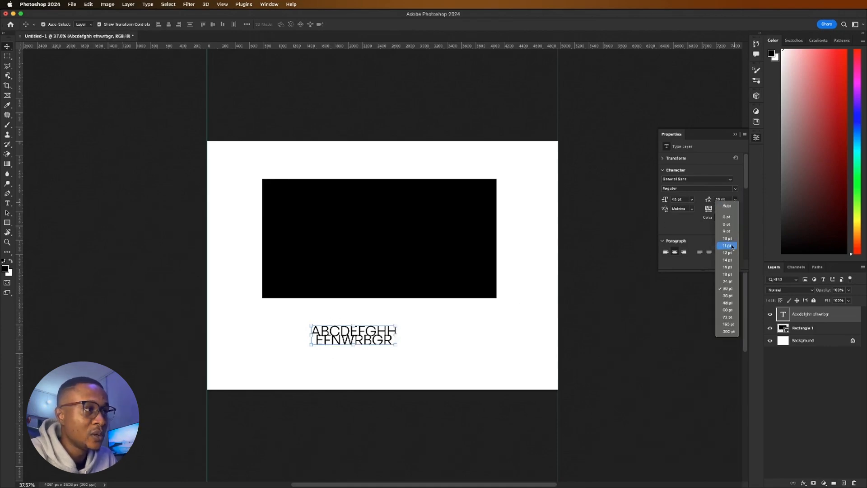
{"action": "left_click", "coordinate": [728, 295]}
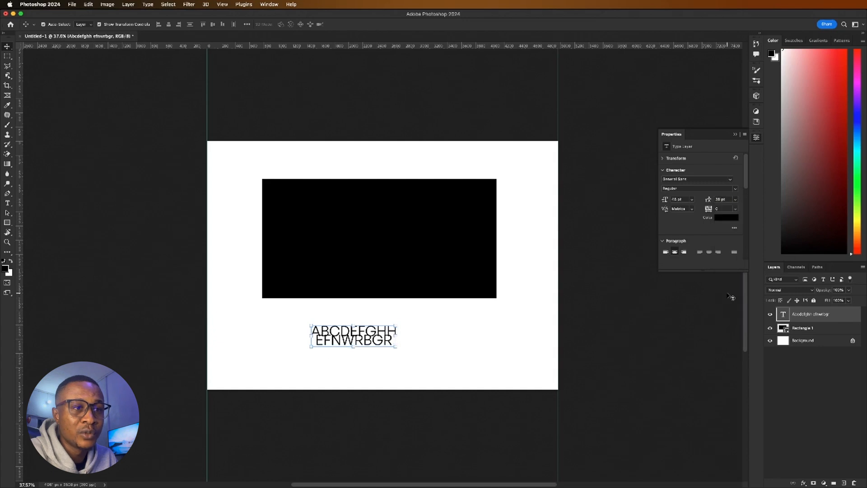
{"action": "left_click", "coordinate": [736, 199]}
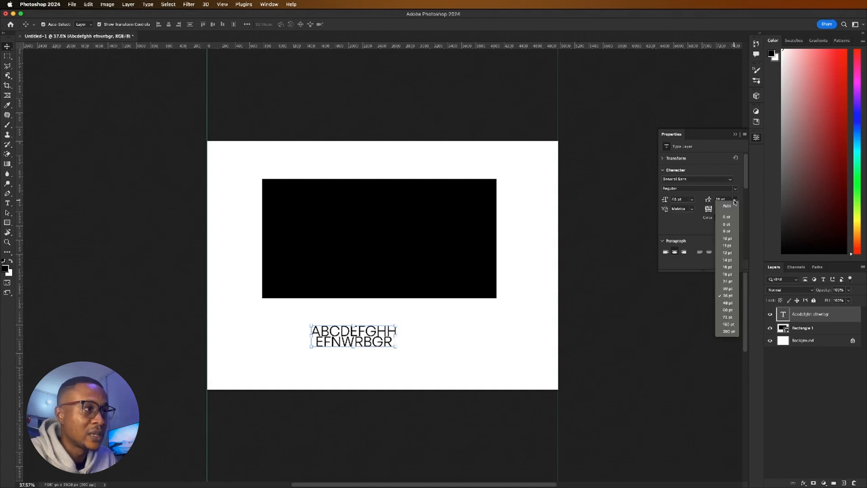
{"action": "left_click", "coordinate": [727, 303]}
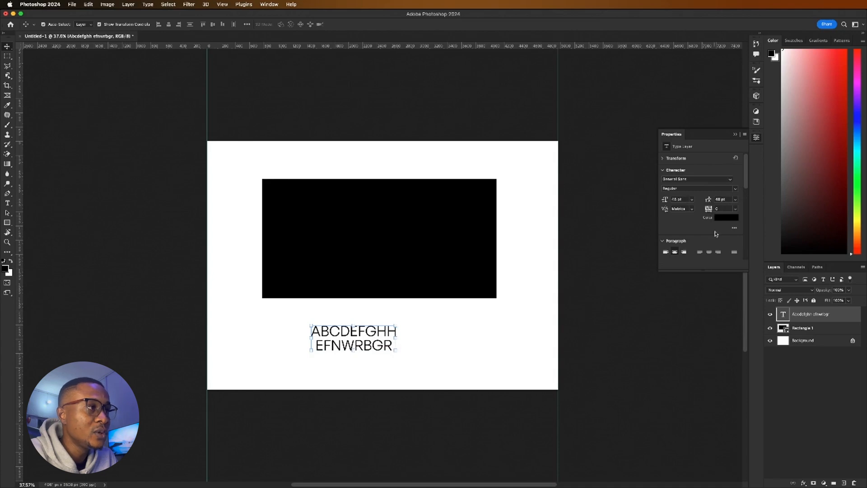
Change the two-line text's colour to pure red, ff0000.
{"action": "left_click", "coordinate": [724, 220]}
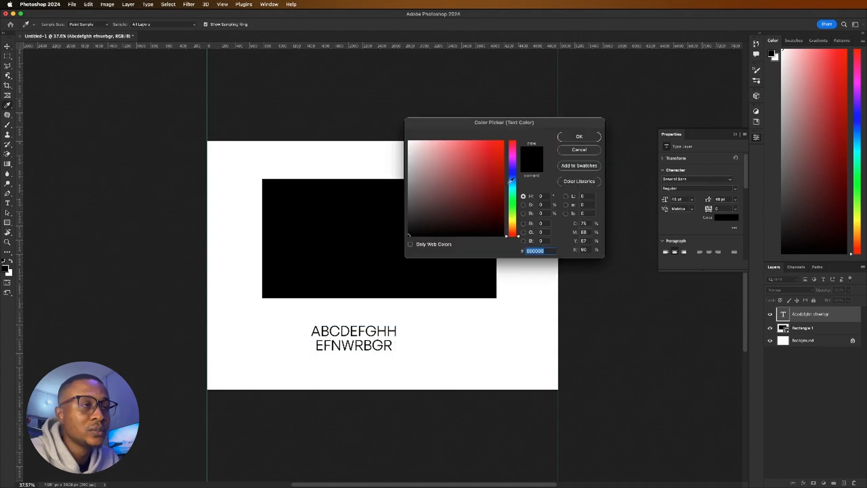
{"action": "left_click", "coordinate": [503, 144]}
{"action": "left_click_drag", "start_coordinate": [503, 144], "coordinate": [505, 140]}
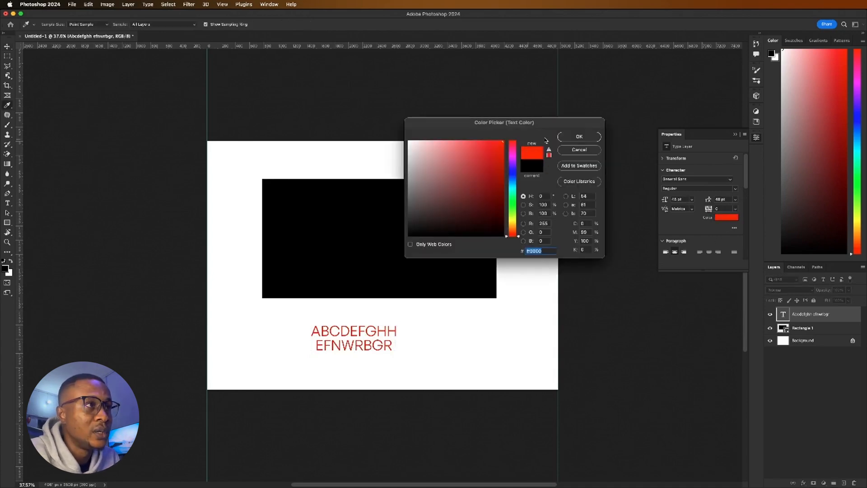
{"action": "left_click", "coordinate": [581, 141]}
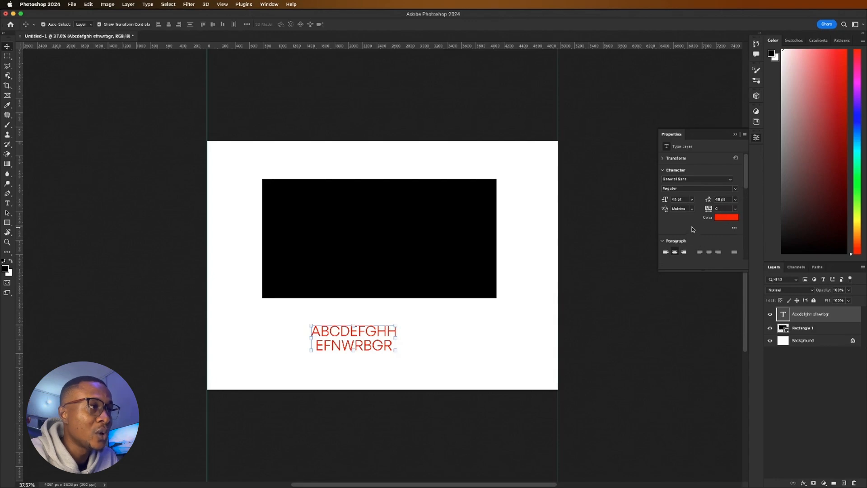
Left-align the two-line text and turn off its All Caps option.
{"action": "scroll", "coordinate": [693, 229], "scroll_direction": "down", "scroll_amount": 3}
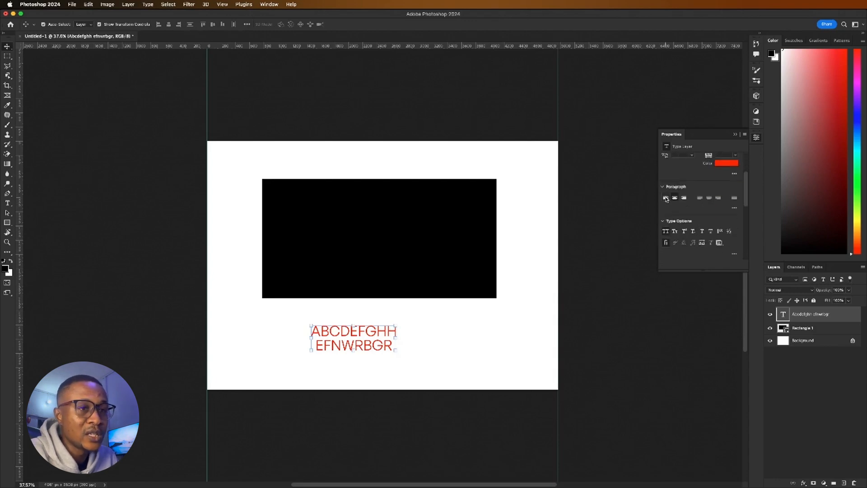
{"action": "left_click", "coordinate": [666, 198]}
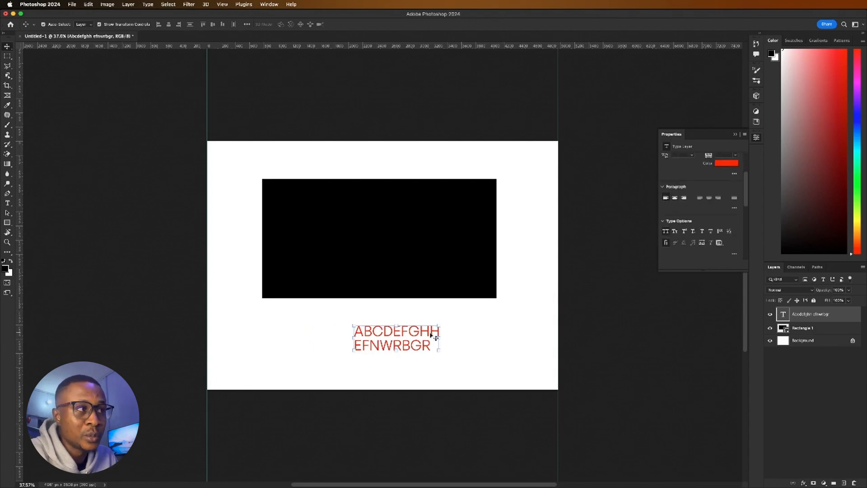
{"action": "left_click", "coordinate": [666, 232]}
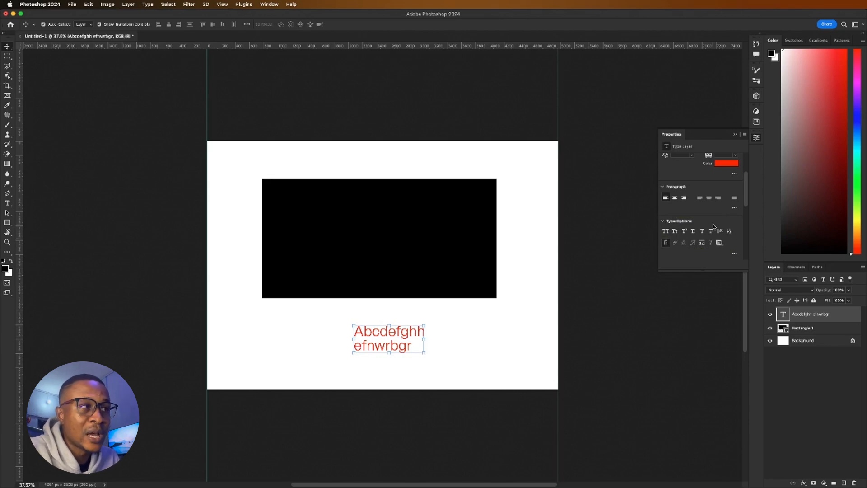
{"action": "left_click", "coordinate": [665, 232]}
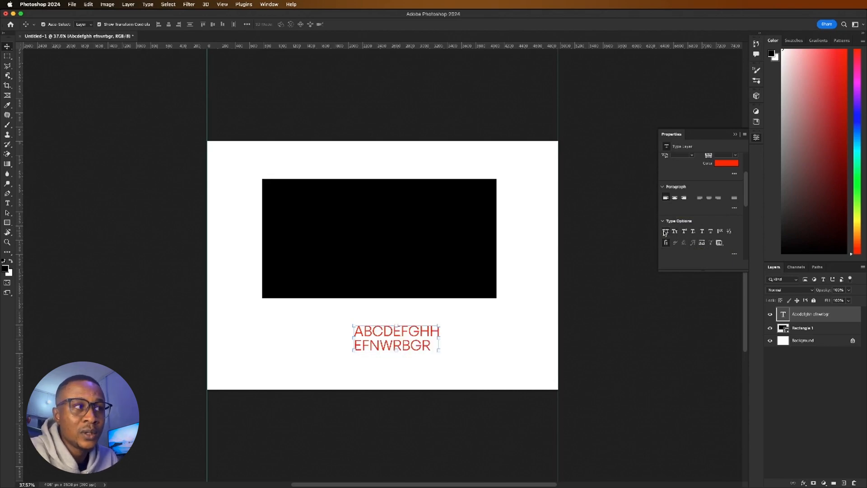
{"action": "left_click", "coordinate": [665, 231]}
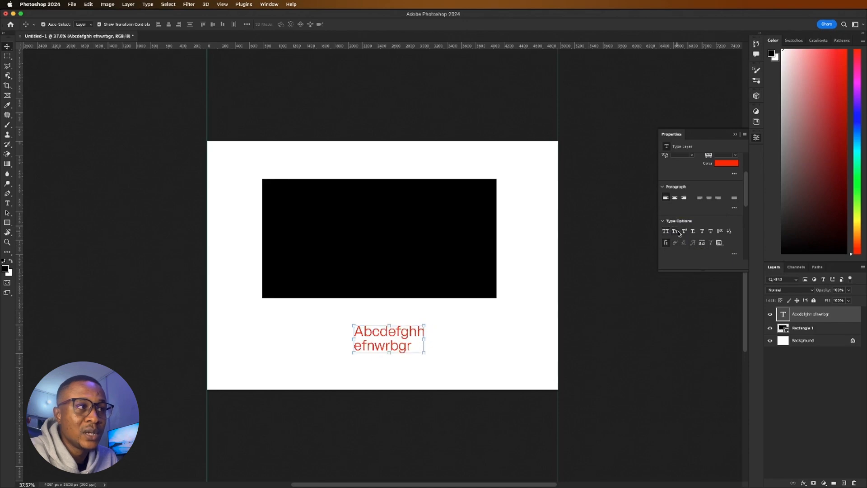
Try the Superscript, Small Caps and Underline options on the text and switch them off again.
{"action": "left_click", "coordinate": [684, 232]}
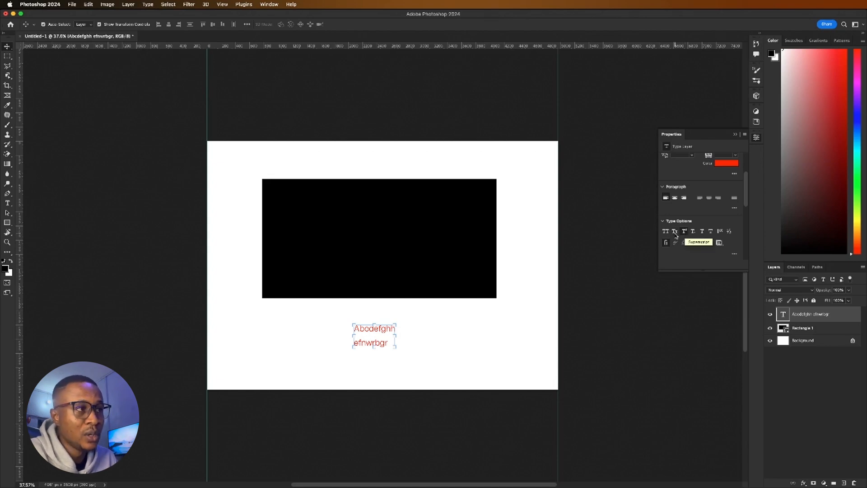
{"action": "left_click", "coordinate": [675, 232]}
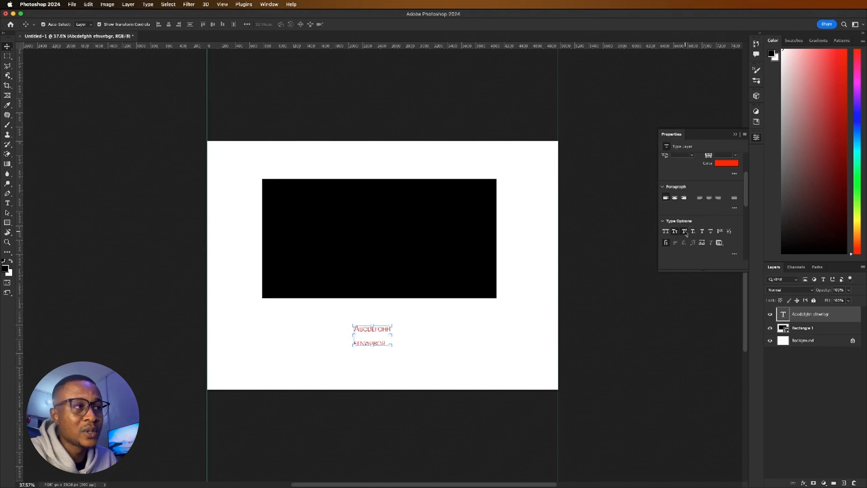
{"action": "left_click", "coordinate": [685, 232]}
{"action": "left_click", "coordinate": [675, 233]}
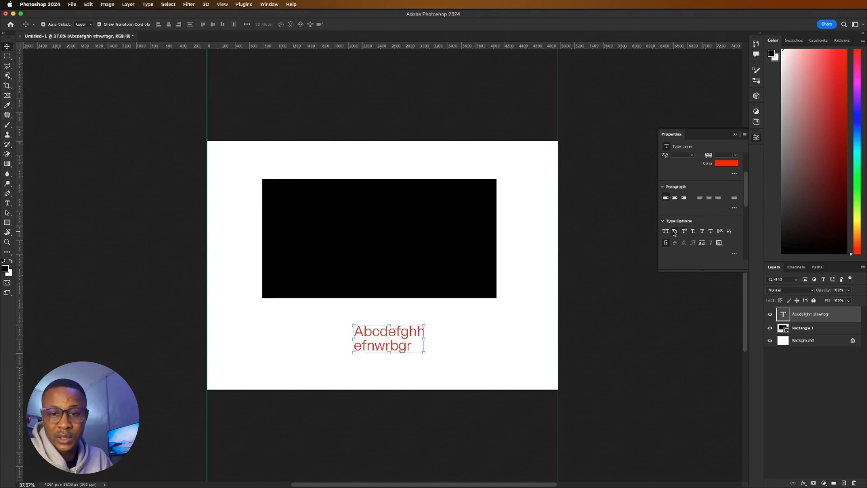
{"action": "left_click", "coordinate": [704, 234]}
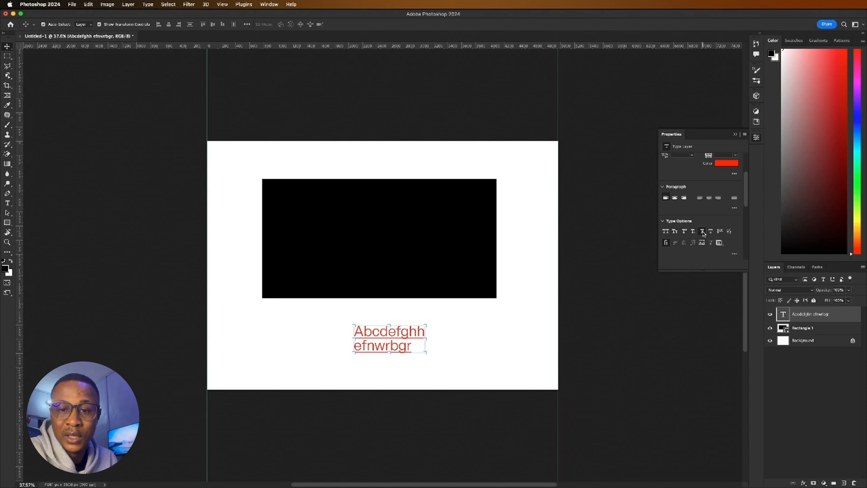
{"action": "scroll", "coordinate": [677, 223], "scroll_direction": "down", "scroll_amount": 2}
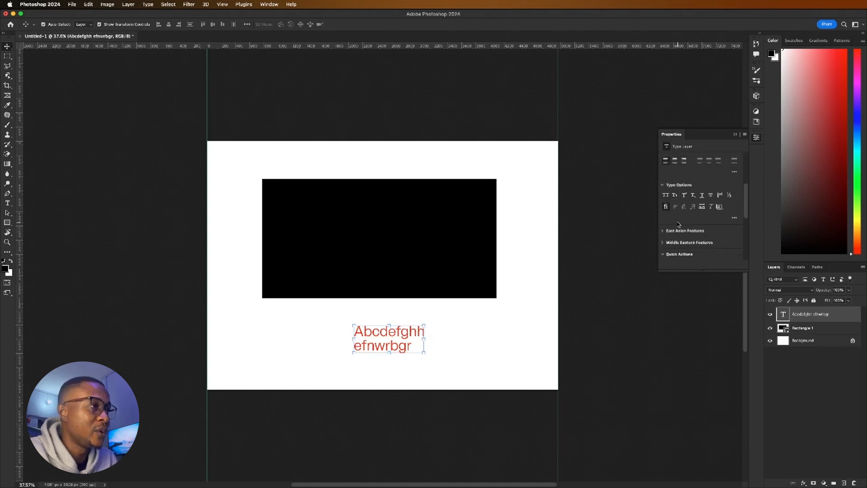
{"action": "scroll", "coordinate": [682, 219], "scroll_direction": "up", "scroll_amount": 3}
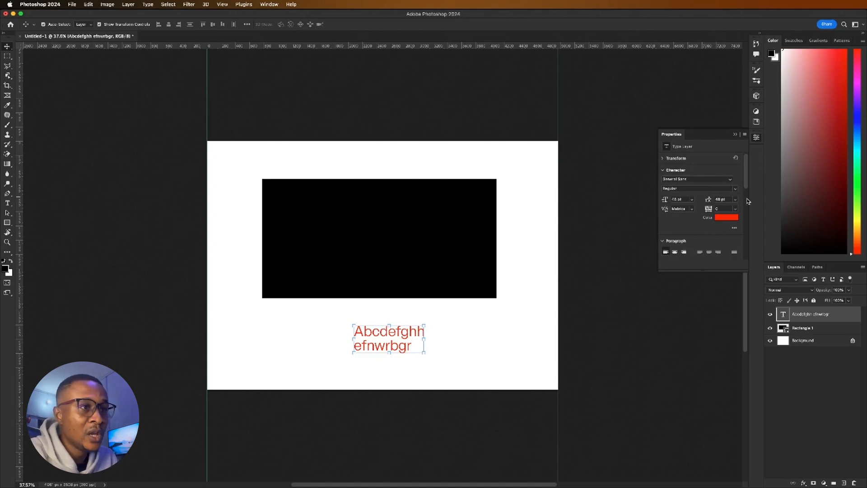
Replace the two-line text's wording with "Digging for gold" and commit the edit.
{"action": "left_click", "coordinate": [410, 338]}
{"action": "double_click", "coordinate": [410, 338]}
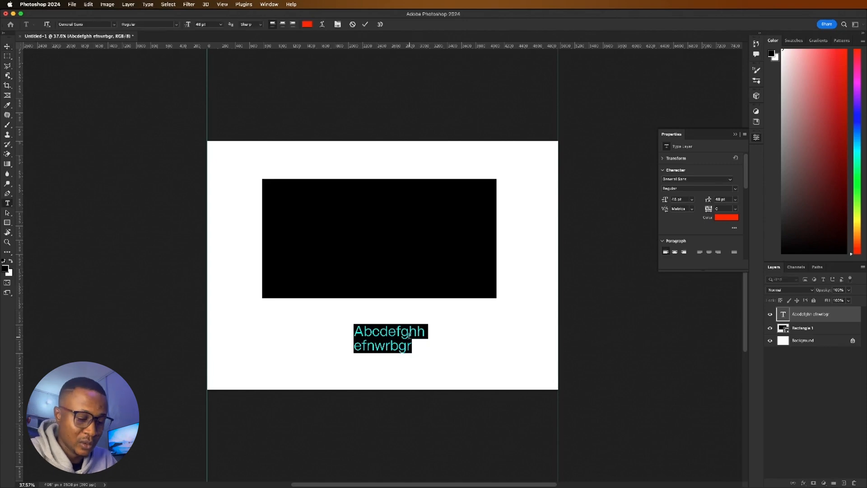
{"action": "type", "text": "Di"}
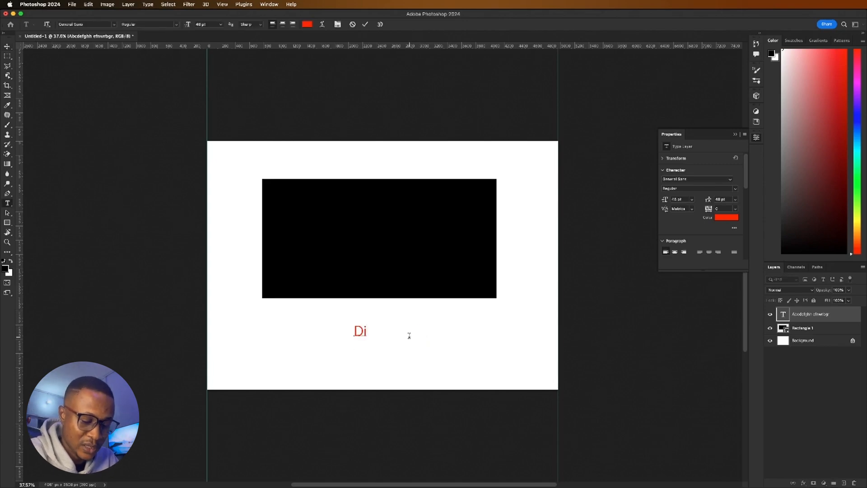
{"action": "type", "text": "gging for gold"}
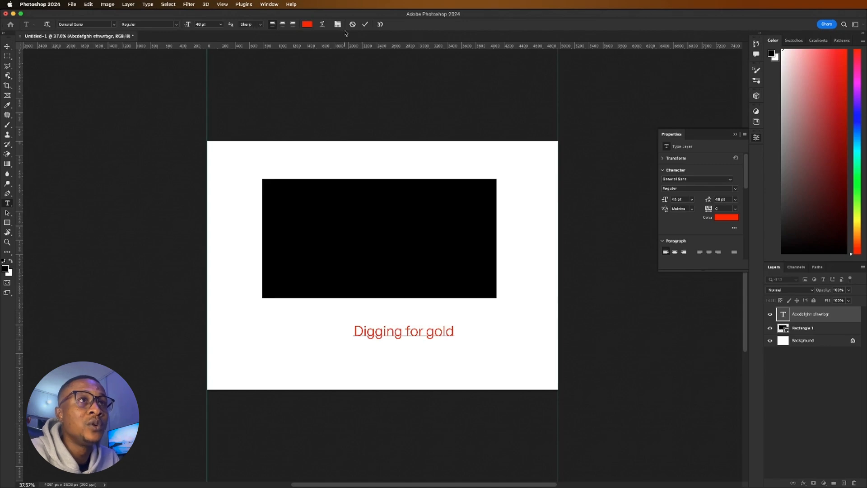
{"action": "left_click", "coordinate": [366, 24]}
{"action": "key", "text": "v"}
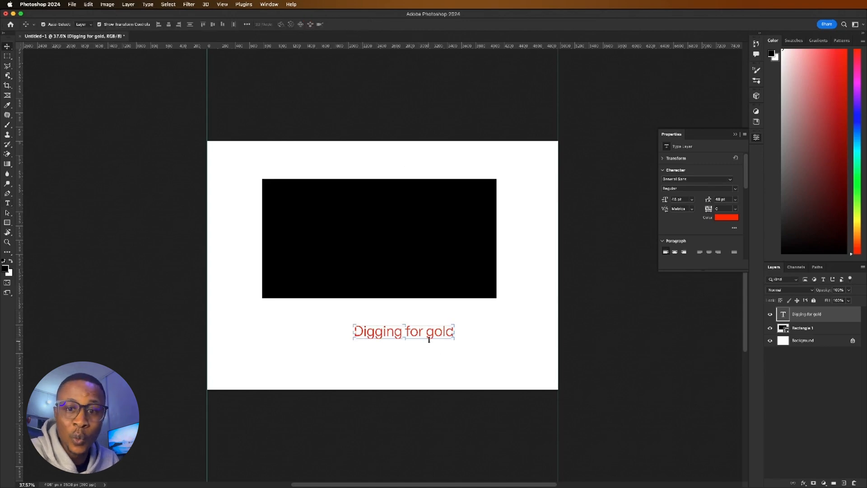
Move the "Digging for gold" text just beneath the black rectangle, centred on it, and place a duplicate directly below.
{"action": "left_click_drag", "start_coordinate": [430, 333], "coordinate": [389, 318]}
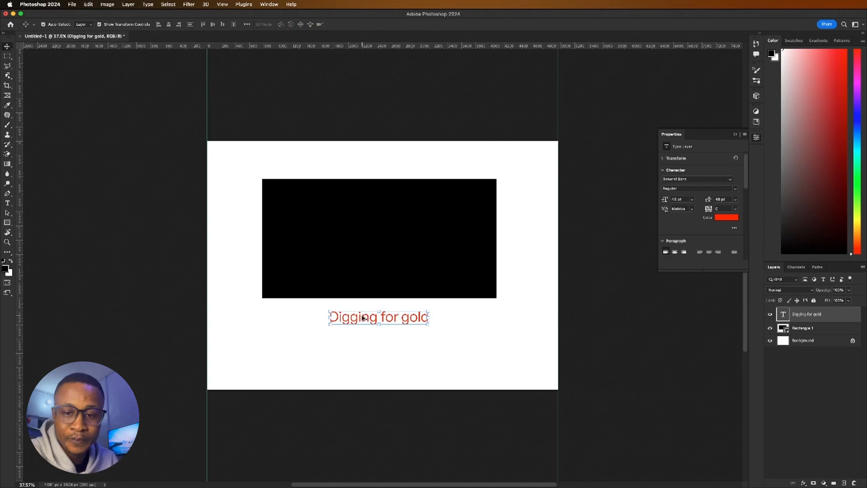
{"action": "left_click_drag", "start_coordinate": [364, 318], "coordinate": [362, 340]}
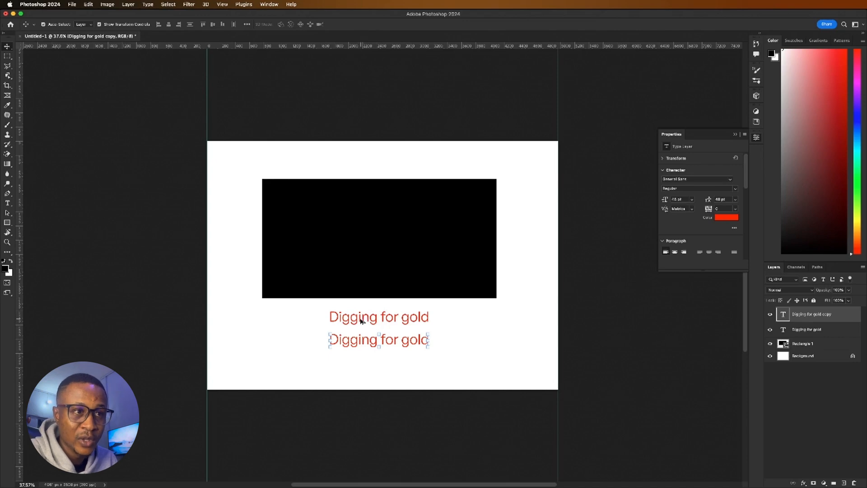
Duplicate the upper "Digging for gold" text to a third row near the page's lower edge and delete that copy.
{"action": "left_click_drag", "start_coordinate": [361, 321], "coordinate": [364, 368]}
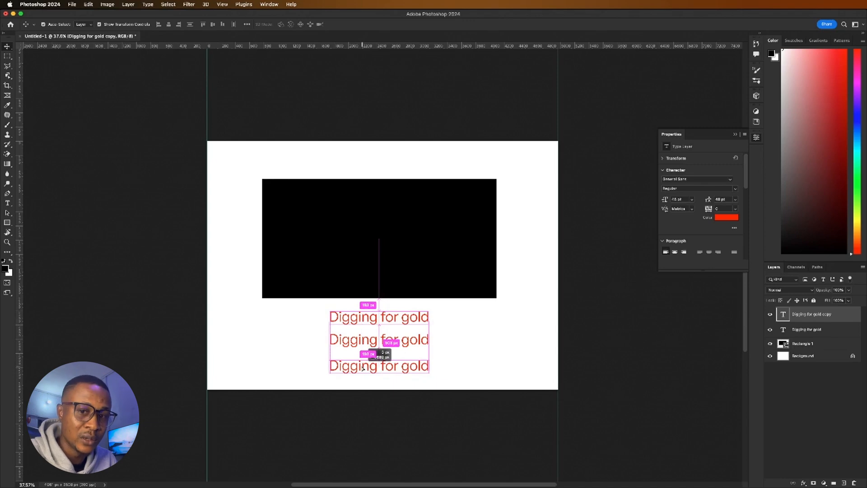
{"action": "left_click_drag", "start_coordinate": [363, 368], "coordinate": [362, 369]}
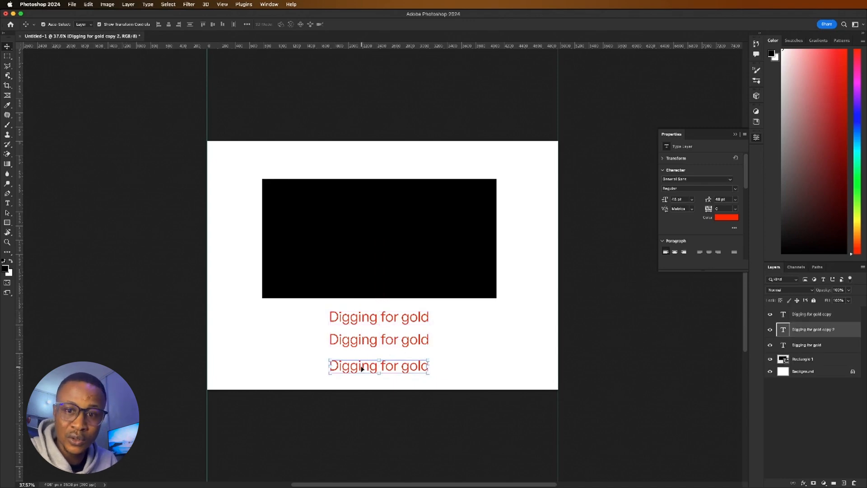
{"action": "key", "text": "BackSpace"}
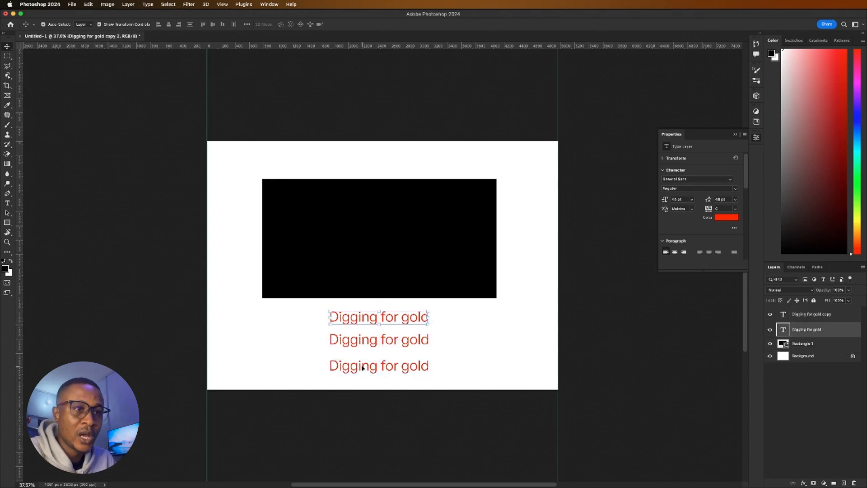
Set the lower "Digging for gold" copy to All Caps and its font style to Bold.
{"action": "double_click", "coordinate": [364, 339]}
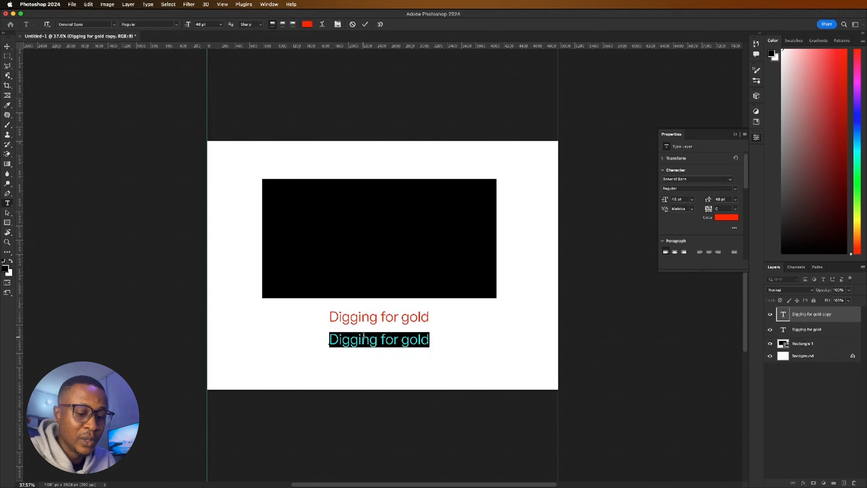
{"action": "left_click", "coordinate": [302, 92]}
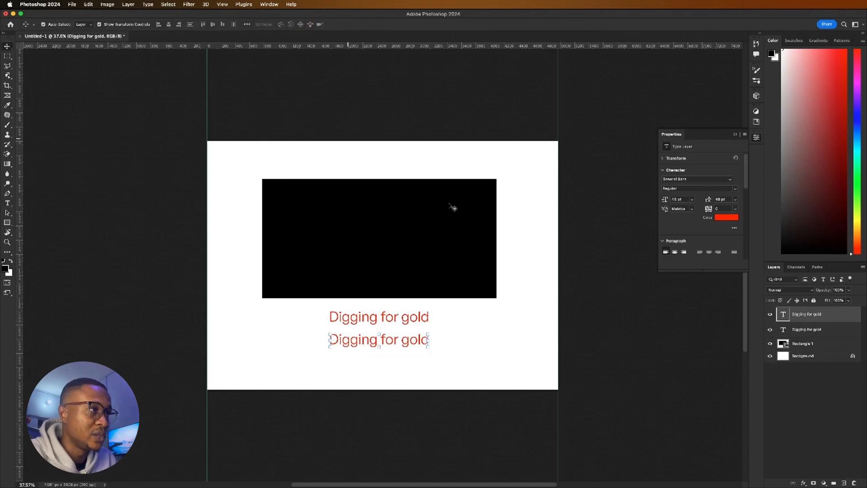
{"action": "scroll", "coordinate": [699, 222], "scroll_direction": "down", "scroll_amount": 5}
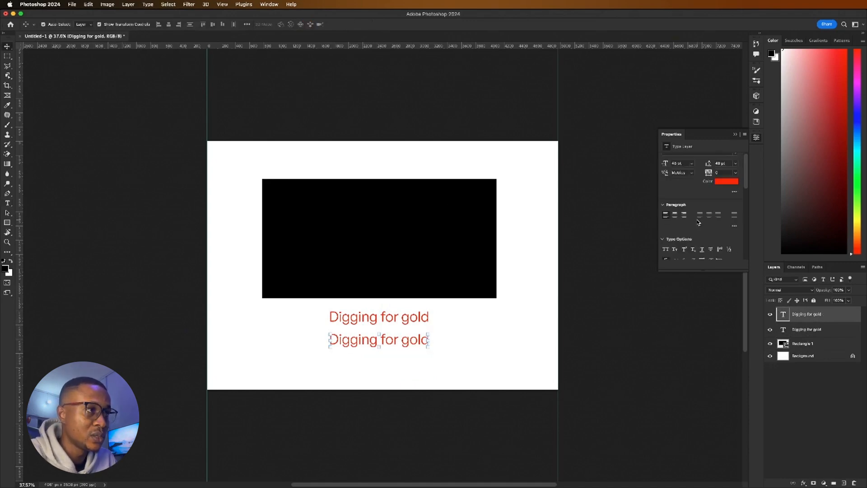
{"action": "left_click", "coordinate": [665, 226]}
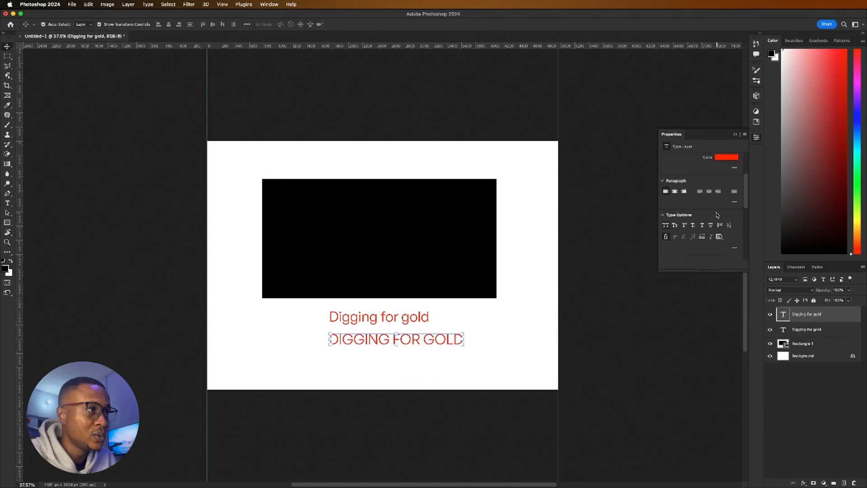
{"action": "scroll", "coordinate": [712, 212], "scroll_direction": "up", "scroll_amount": 5}
{"action": "left_click", "coordinate": [737, 188]}
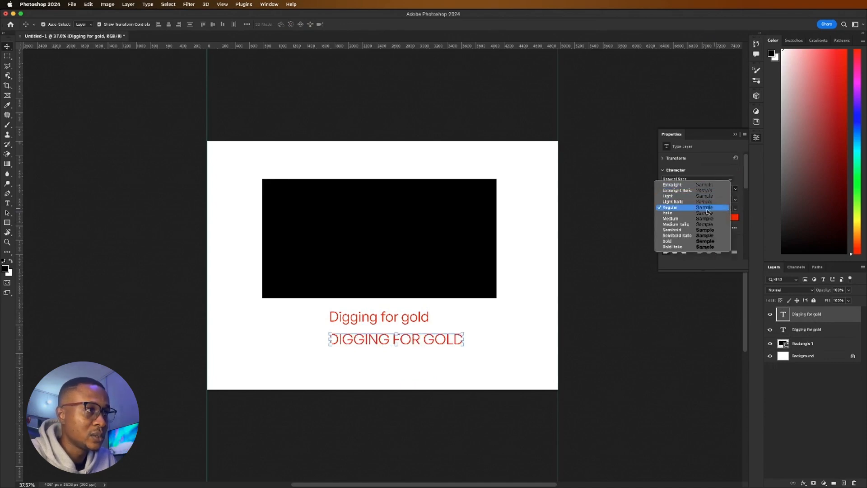
{"action": "left_click", "coordinate": [684, 242]}
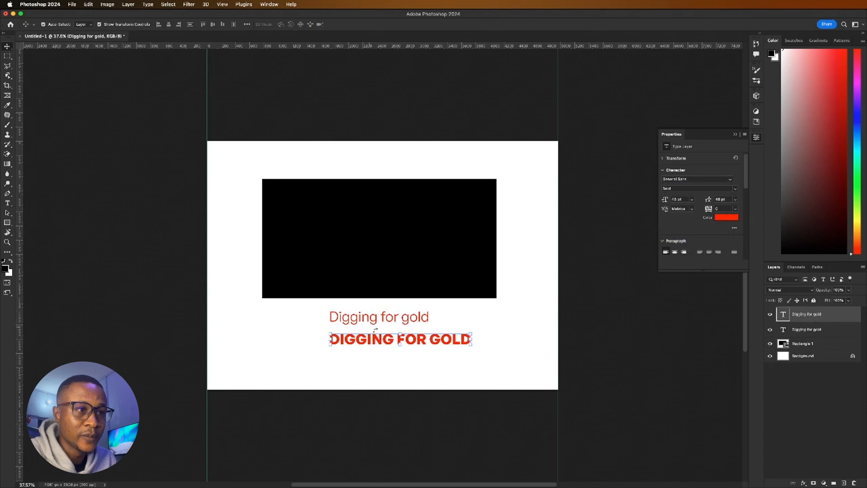
Centre the bold "DIGGING FOR GOLD" text beneath the rectangle and scale the upper "Digging for gold" text down to about 30 pt.
{"action": "left_click_drag", "start_coordinate": [441, 346], "coordinate": [419, 346]}
{"action": "left_click", "coordinate": [344, 321]}
{"action": "left_click_drag", "start_coordinate": [363, 317], "coordinate": [363, 321]}
{"action": "left_click_drag", "start_coordinate": [432, 320], "coordinate": [394, 320]}
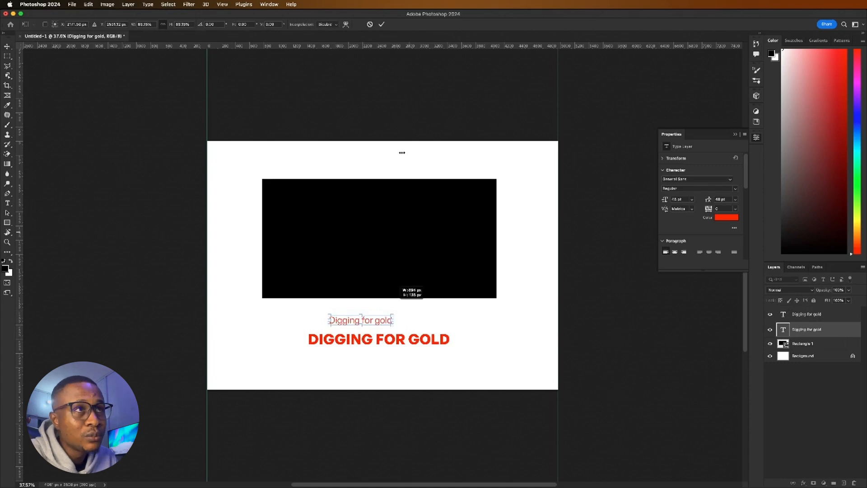
{"action": "left_click", "coordinate": [381, 24]}
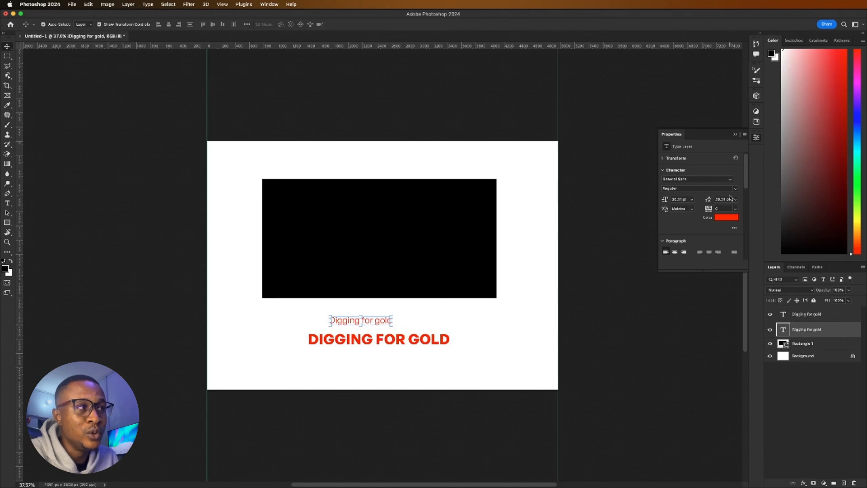
Try tracking values of -75 and 200 on the upper "Digging for gold" text and re-centre it above the bold line.
{"action": "left_click", "coordinate": [736, 209]}
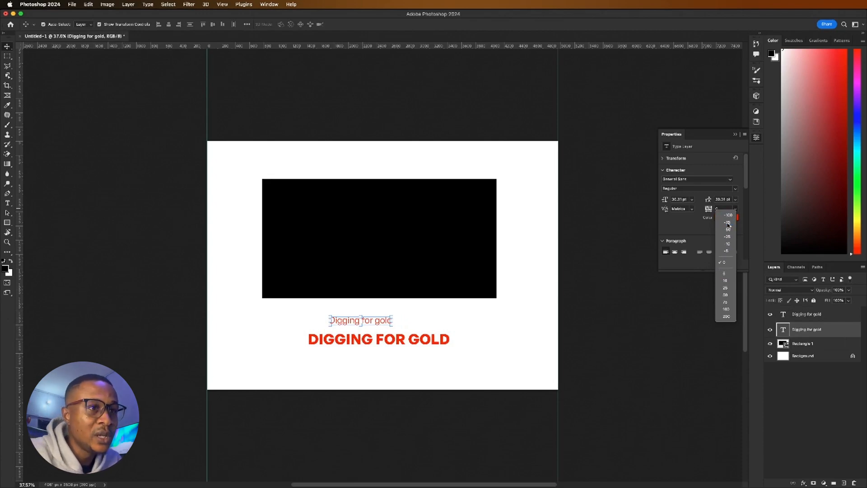
{"action": "left_click", "coordinate": [728, 224]}
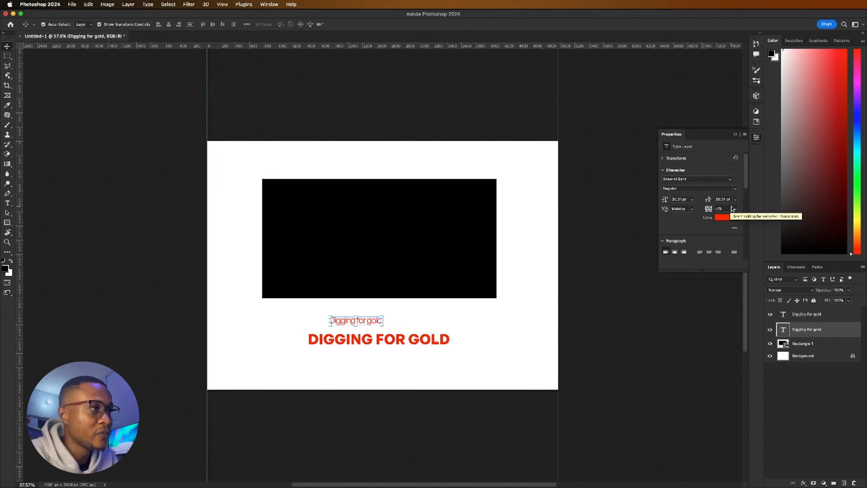
{"action": "left_click", "coordinate": [736, 209]}
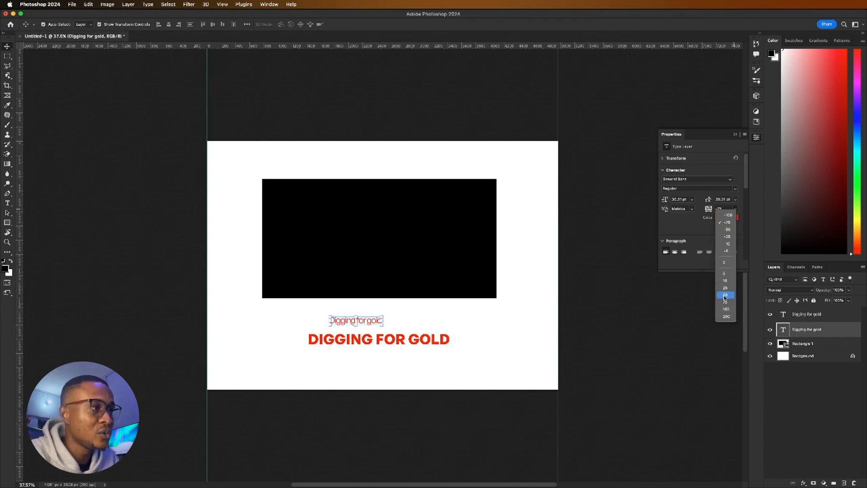
{"action": "left_click", "coordinate": [725, 316]}
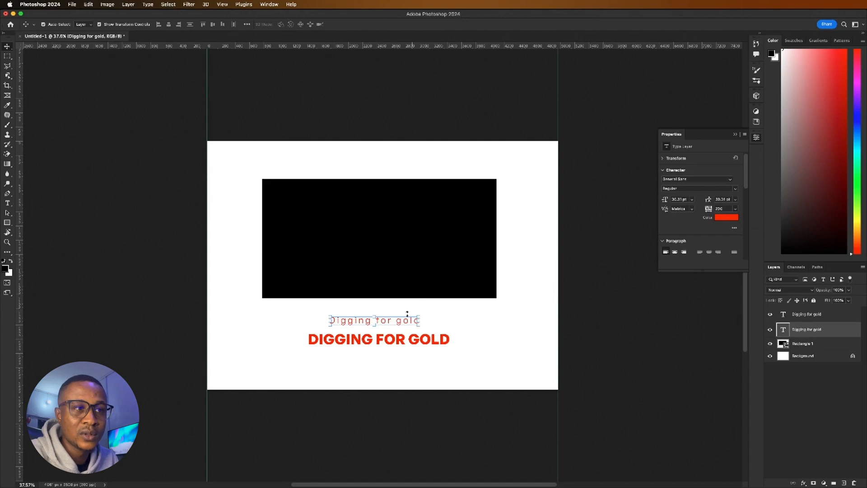
{"action": "left_click_drag", "start_coordinate": [398, 322], "coordinate": [404, 322]}
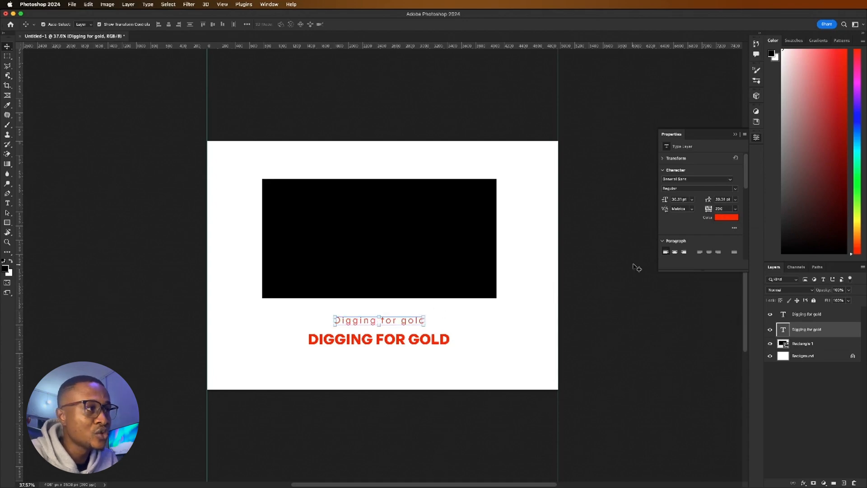
Set the upper "Digging for gold" text's tracking to 500, centre it above the bold line and deselect it.
{"action": "left_click", "coordinate": [719, 208]}
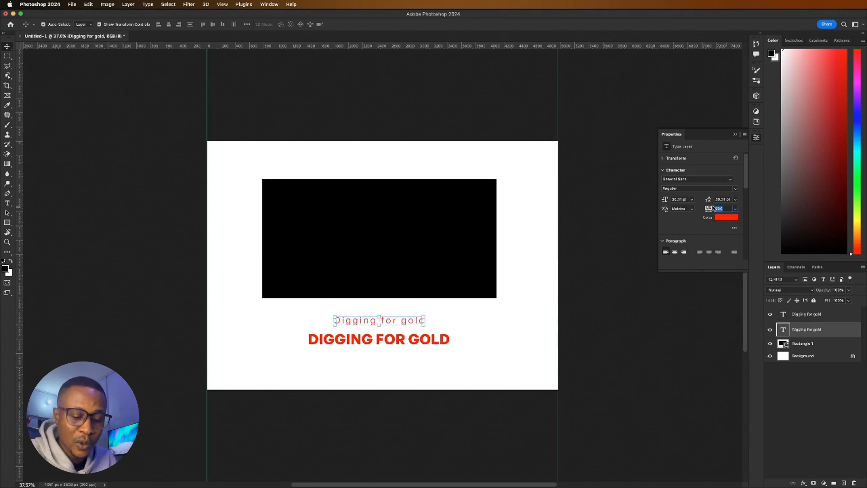
{"action": "type", "text": "2000"}
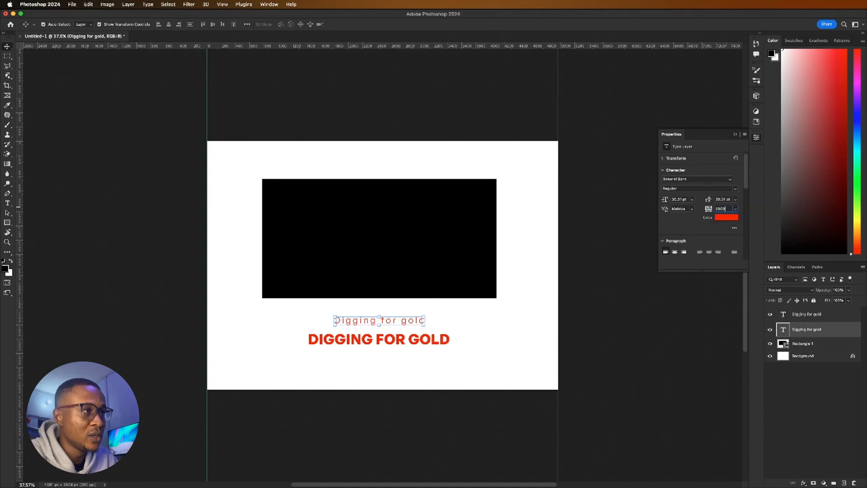
{"action": "key", "text": "Return"}
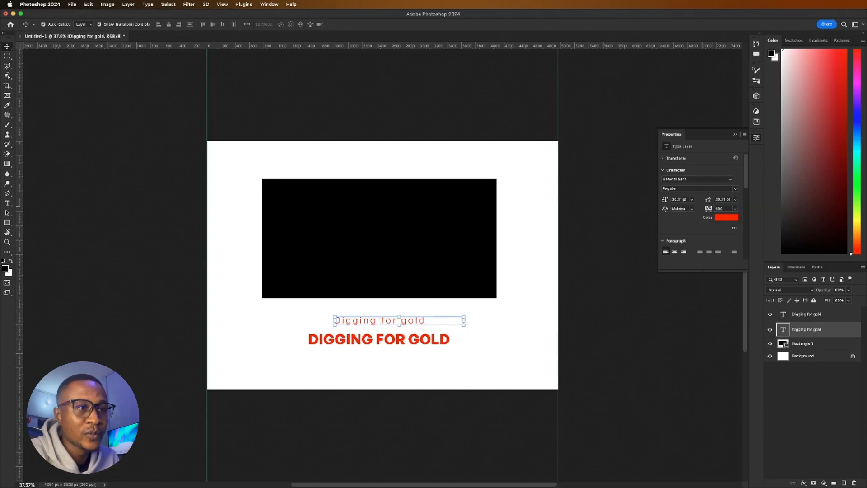
{"action": "left_click_drag", "start_coordinate": [447, 324], "coordinate": [424, 320]}
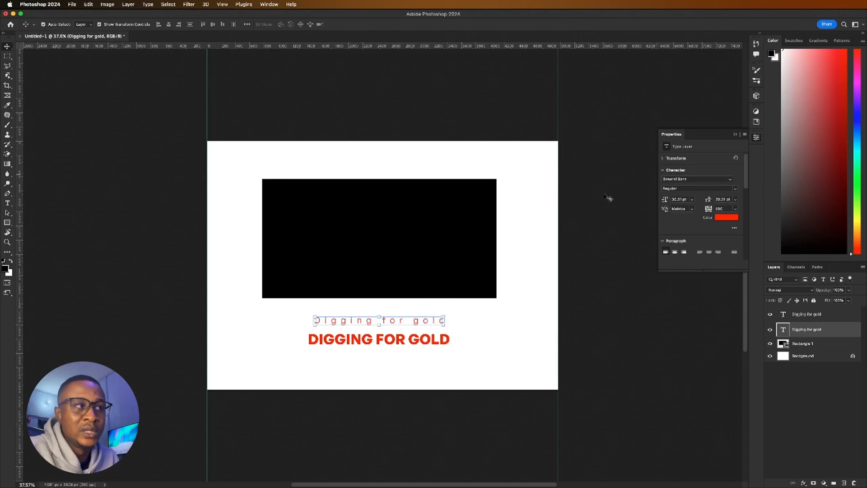
{"action": "left_click", "coordinate": [499, 143]}
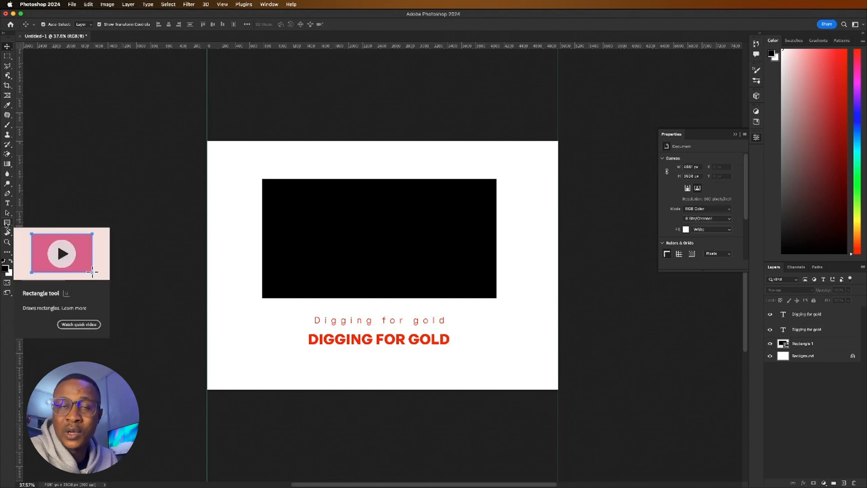
Draw a circle about 1742 px across, placed over the black rectangle clear of the text, and set its stroke width to 0 px.
{"action": "left_click", "coordinate": [7, 223]}
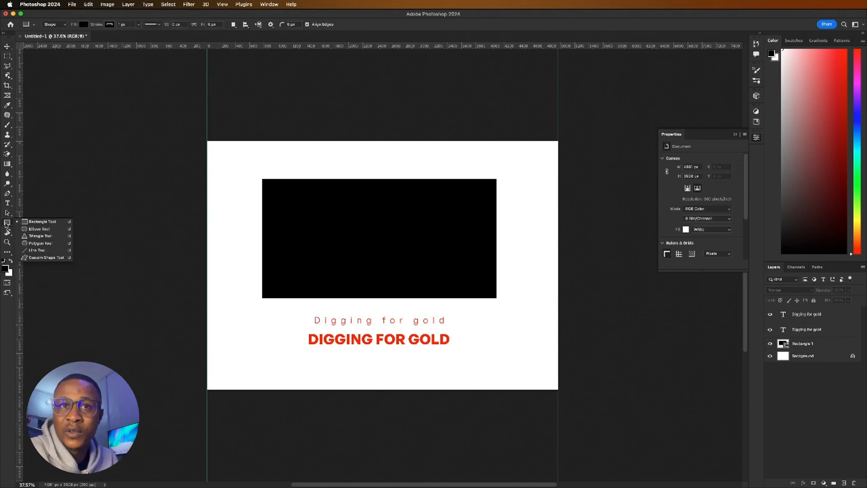
{"action": "left_click", "coordinate": [38, 229]}
{"action": "left_click_drag", "start_coordinate": [312, 216], "coordinate": [533, 325]}
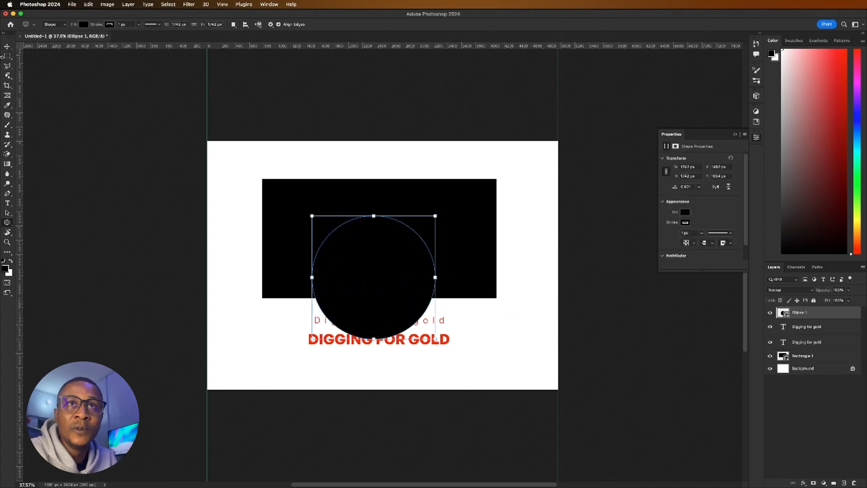
{"action": "left_click", "coordinate": [7, 46]}
{"action": "left_click_drag", "start_coordinate": [368, 283], "coordinate": [361, 229]}
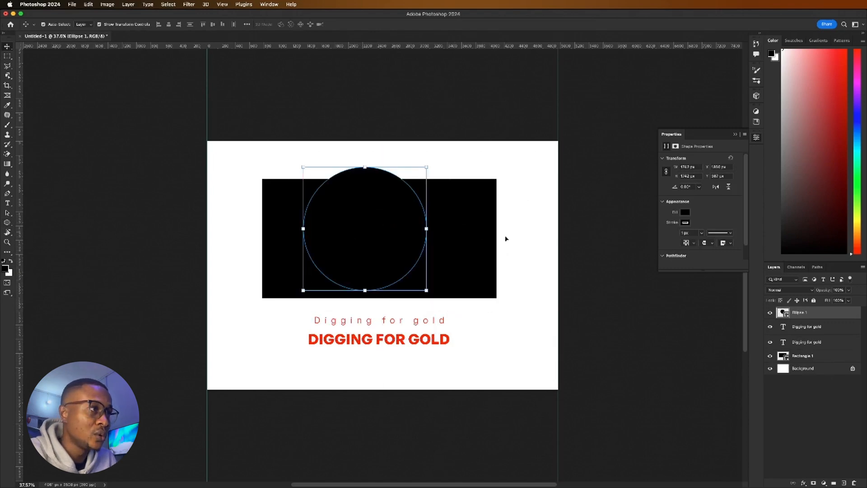
{"action": "left_click", "coordinate": [703, 233]}
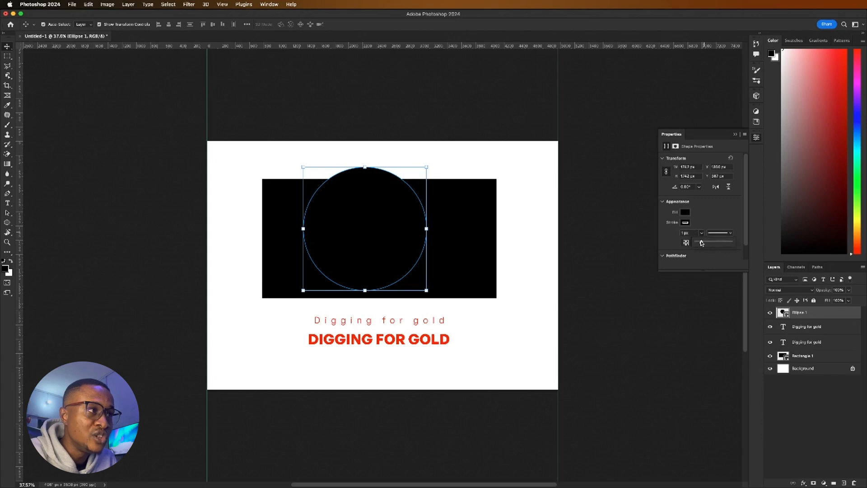
{"action": "left_click_drag", "start_coordinate": [702, 243], "coordinate": [681, 243]}
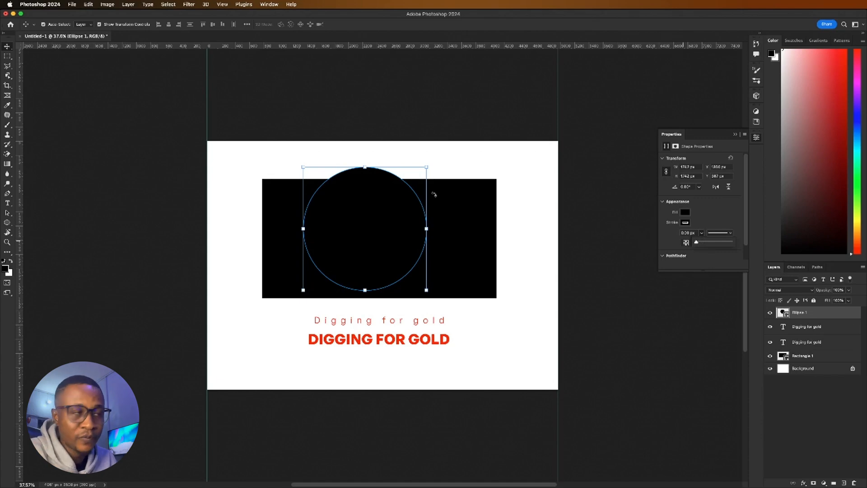
Fill the circle with bright orange and move it to the black rectangle's horizontal centre, overlapping the upper text line.
{"action": "left_click", "coordinate": [685, 213]}
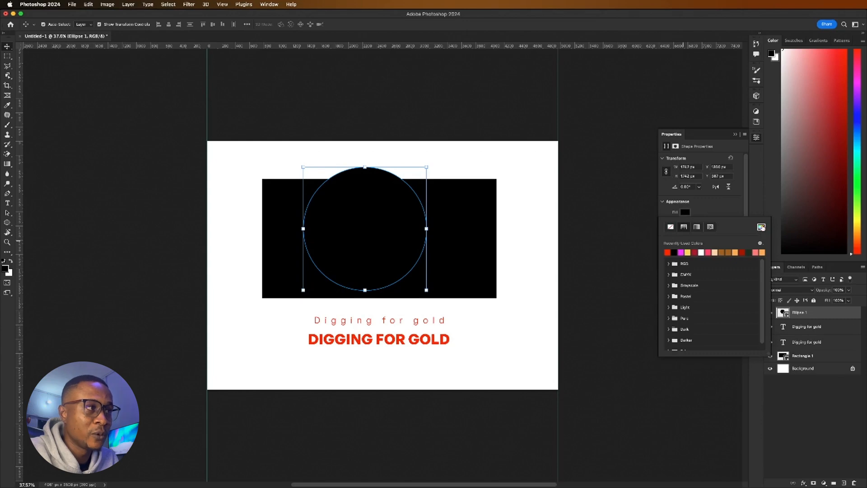
{"action": "left_click", "coordinate": [761, 227]}
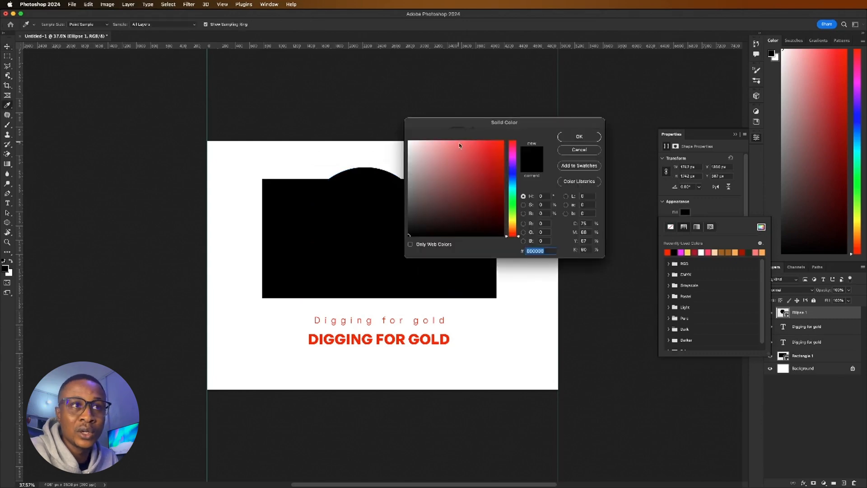
{"action": "left_click_drag", "start_coordinate": [466, 186], "coordinate": [504, 142]}
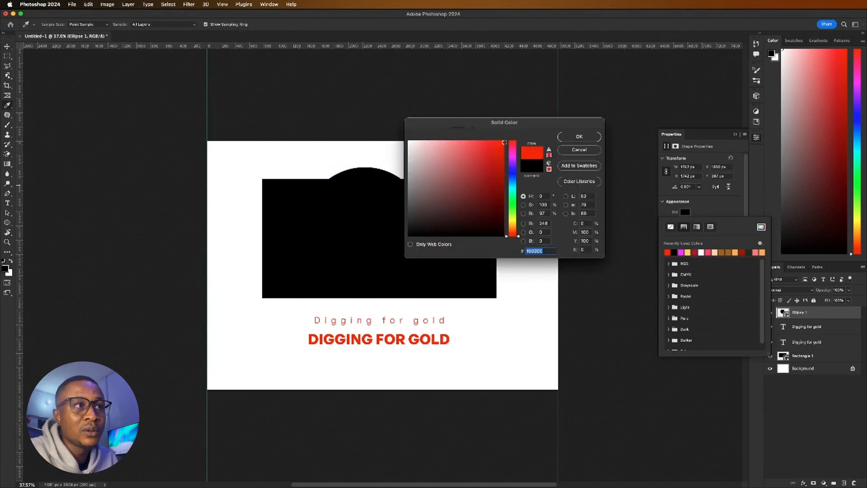
{"action": "left_click", "coordinate": [443, 176]}
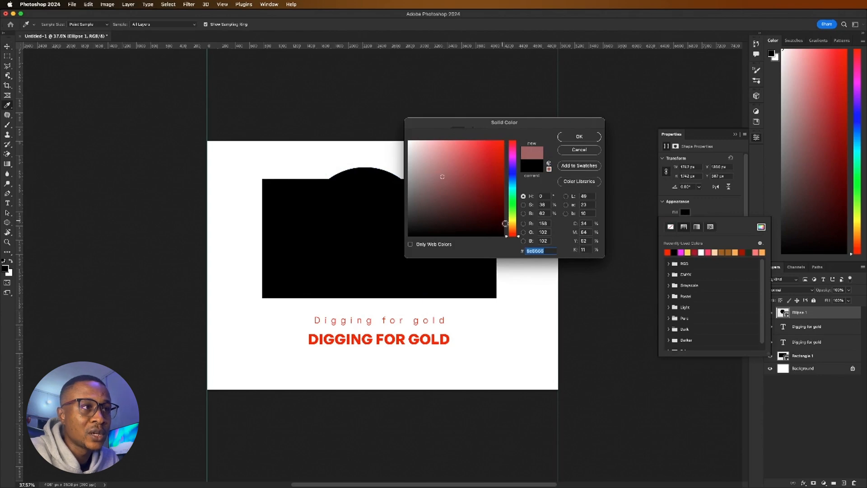
{"action": "mouse_move", "coordinate": [507, 233]}
{"action": "left_mouse_down"}
{"action": "mouse_move", "coordinate": [518, 207]}
{"action": "mouse_move", "coordinate": [517, 226]}
{"action": "left_mouse_up"}
{"action": "mouse_move", "coordinate": [455, 189]}
{"action": "left_mouse_down"}
{"action": "mouse_move", "coordinate": [491, 161]}
{"action": "mouse_move", "coordinate": [493, 144]}
{"action": "left_mouse_up"}
{"action": "left_click", "coordinate": [579, 136]}
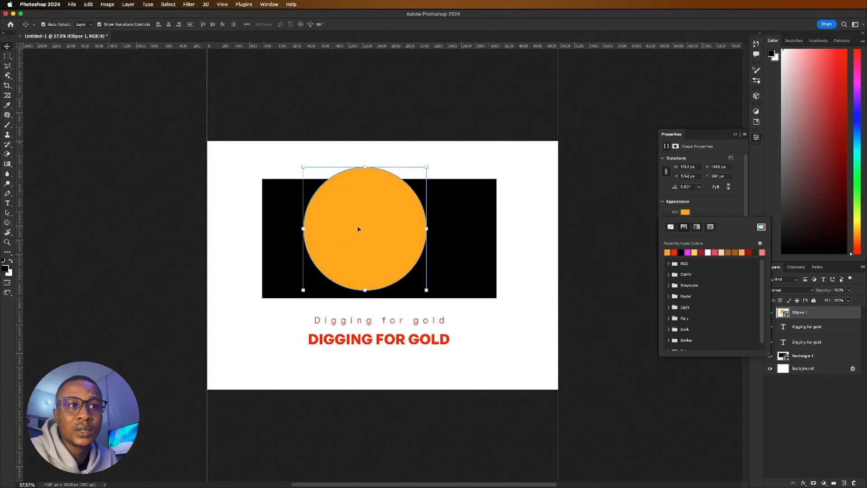
{"action": "left_click_drag", "start_coordinate": [358, 229], "coordinate": [396, 248]}
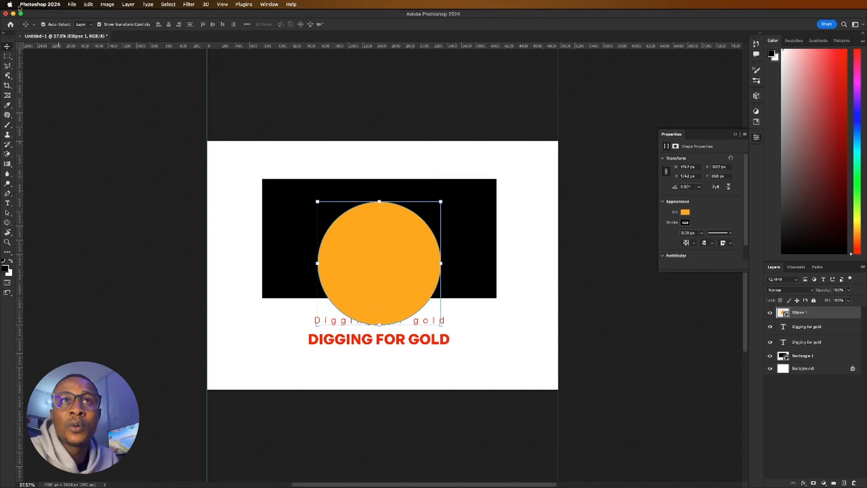
Start saving the document and create a folder named "New deisgn" inside Documents as its destination.
{"action": "left_click", "coordinate": [72, 5]}
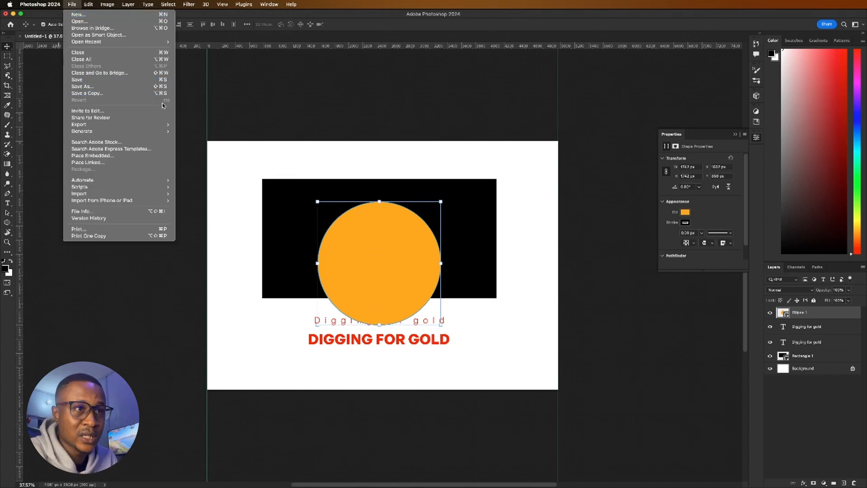
{"action": "left_click", "coordinate": [257, 155]}
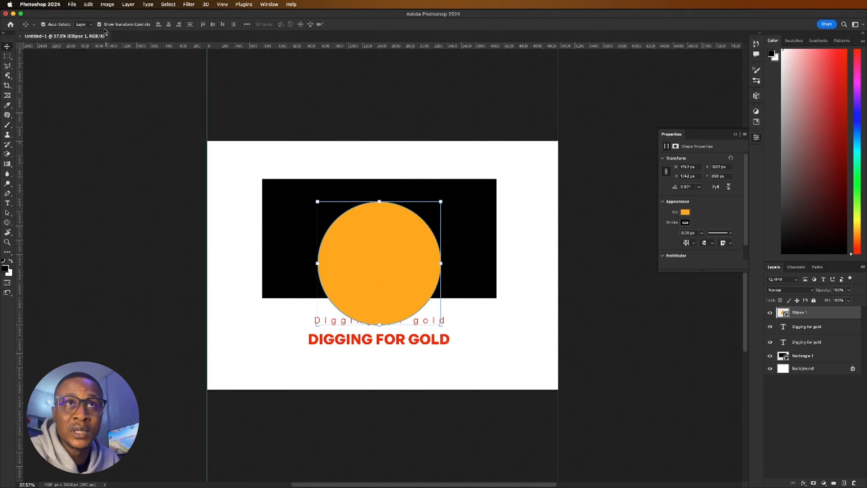
{"action": "left_click", "coordinate": [72, 4]}
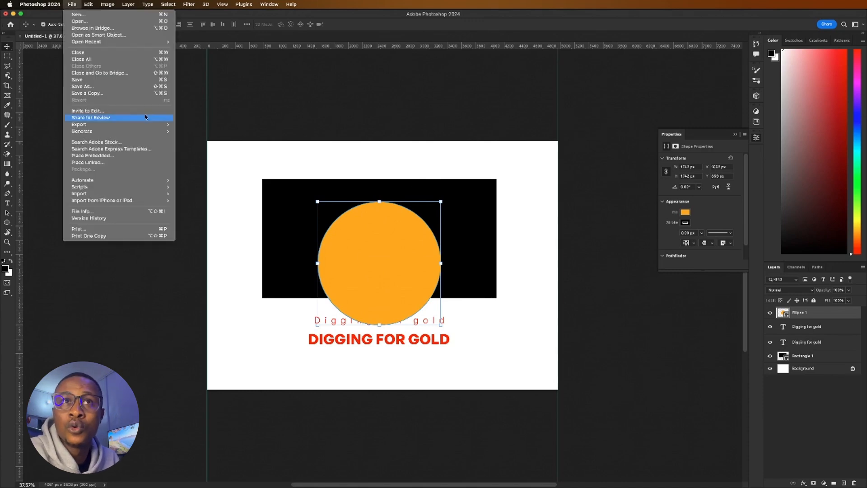
{"action": "left_click", "coordinate": [115, 82]}
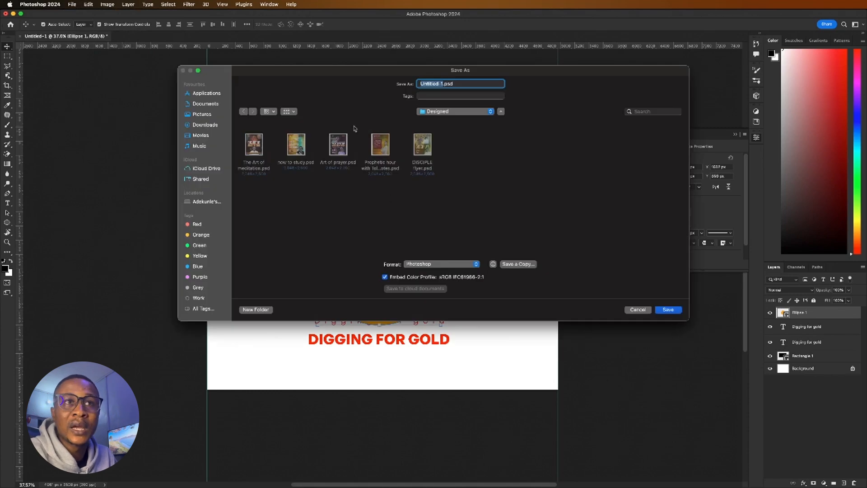
{"action": "left_click", "coordinate": [202, 104]}
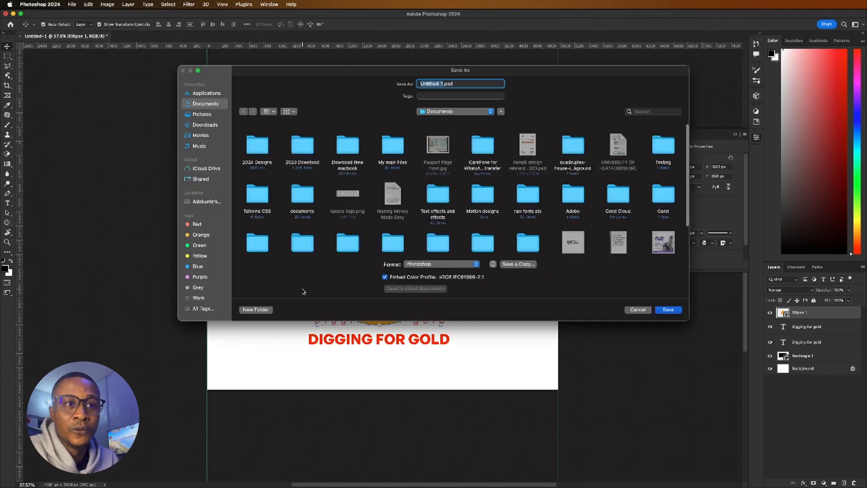
{"action": "left_click", "coordinate": [252, 310]}
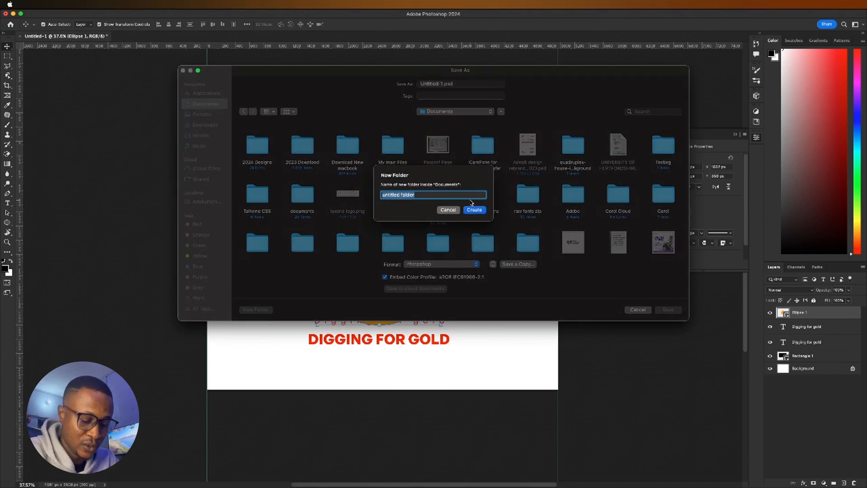
{"action": "type", "text": "New deisgn"}
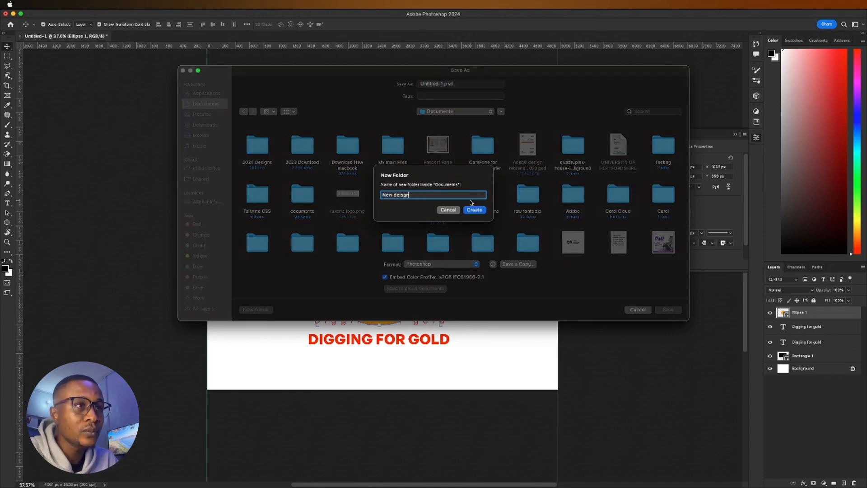
{"action": "left_click", "coordinate": [473, 209]}
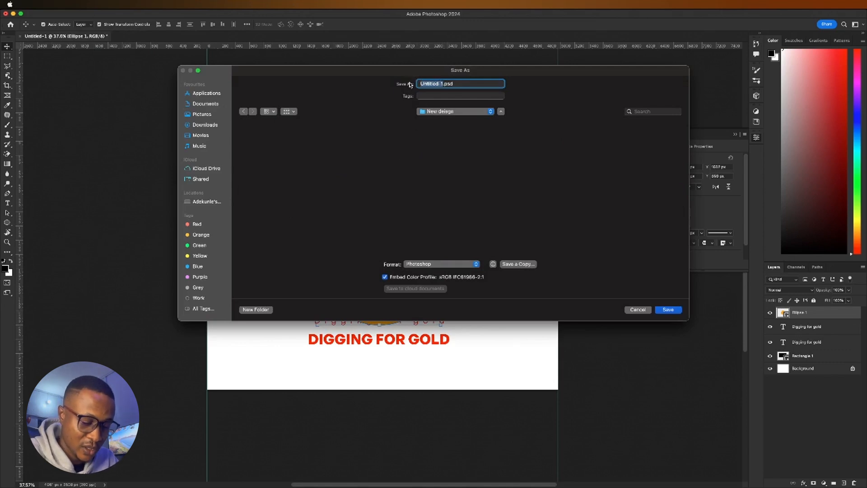
Save the file as "New Design.psd" in Photoshop format in the new folder.
{"action": "type", "text": "New Design"}
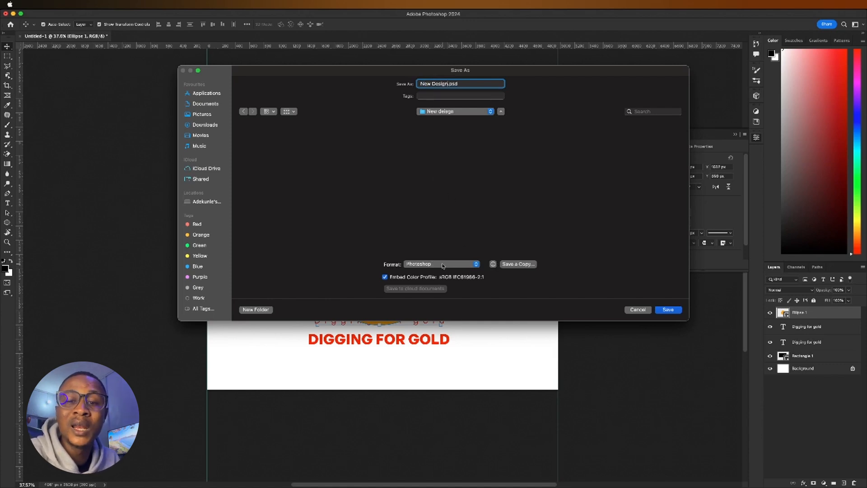
{"action": "left_click", "coordinate": [443, 266]}
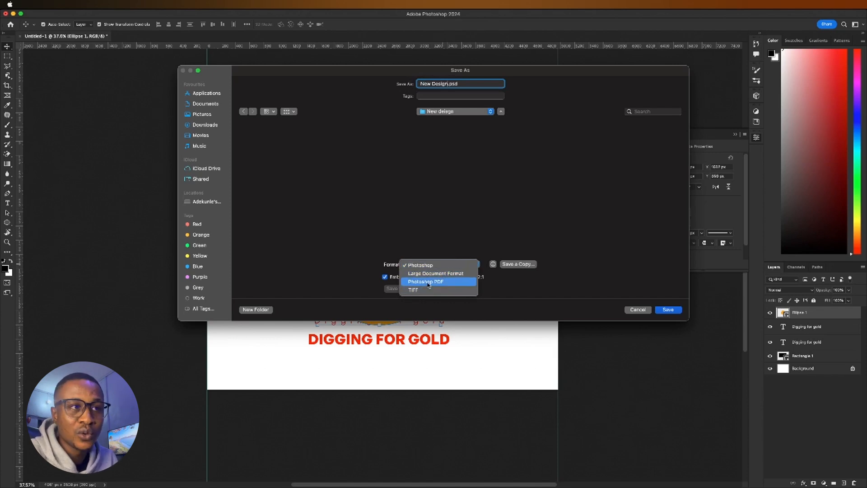
{"action": "left_click", "coordinate": [443, 266]}
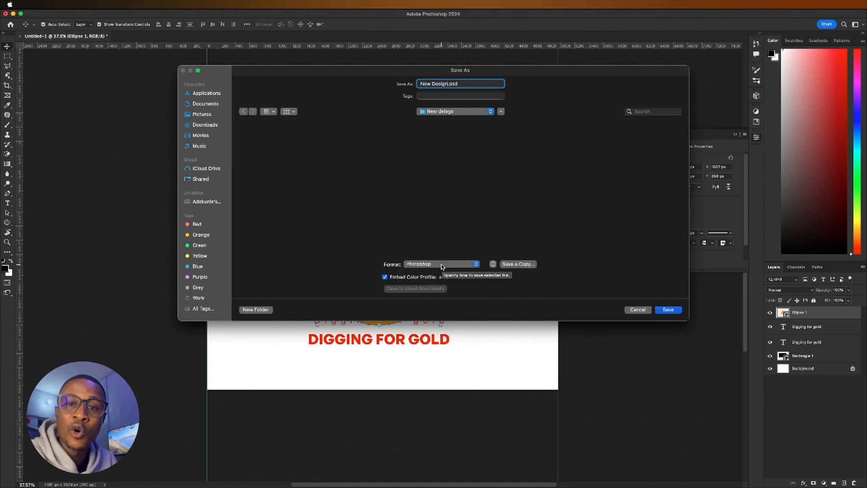
{"action": "left_click", "coordinate": [674, 311]}
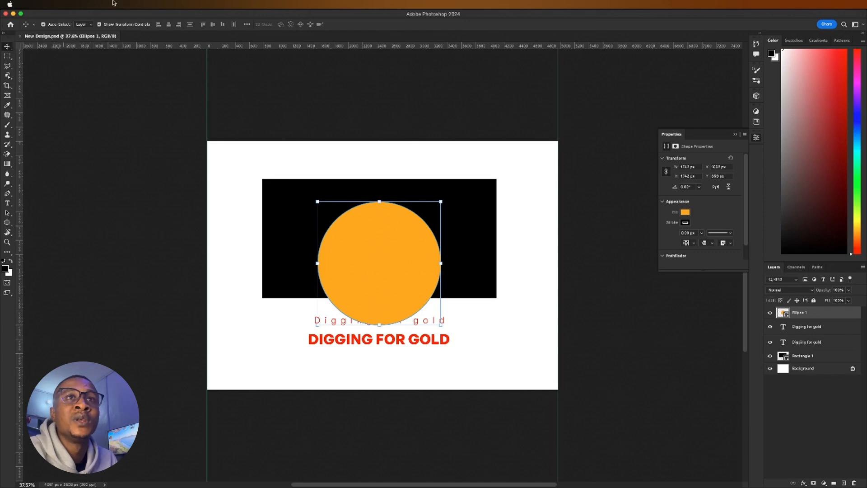
Start exporting the design with Export As, try the PNG format, and set the file format back to JPG.
{"action": "left_click", "coordinate": [75, 5]}
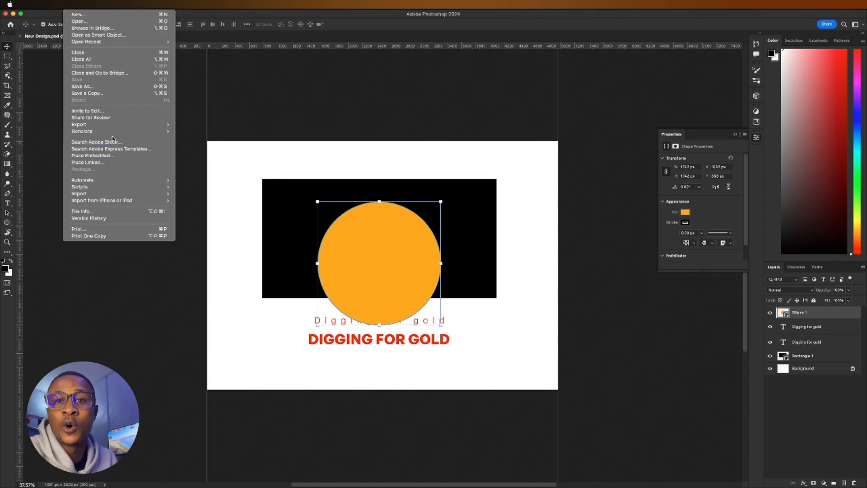
{"action": "mouse_move", "coordinate": [113, 129]}
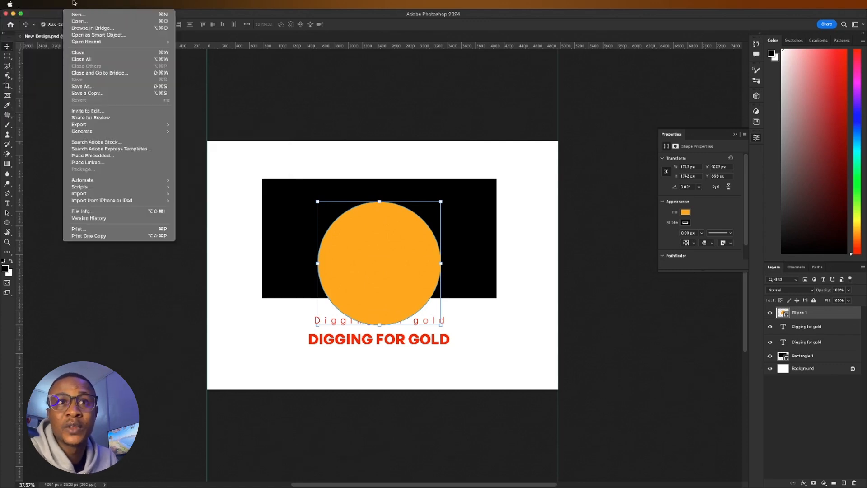
{"action": "mouse_move", "coordinate": [160, 126]}
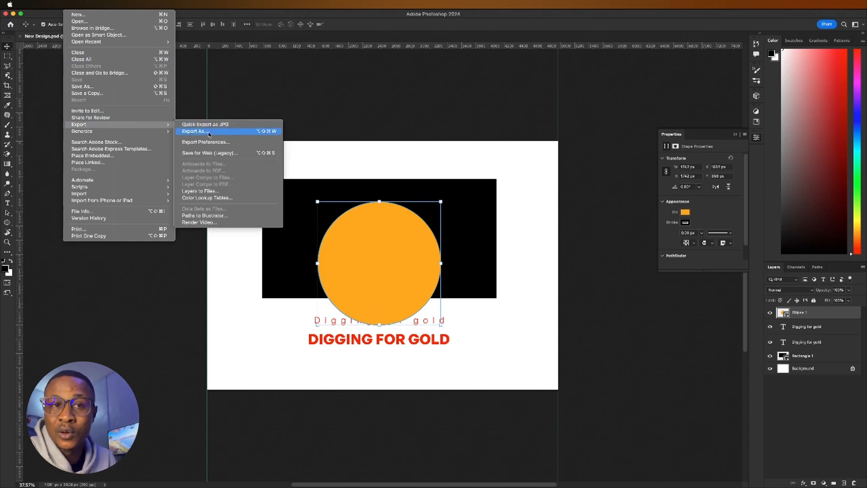
{"action": "left_click", "coordinate": [209, 134]}
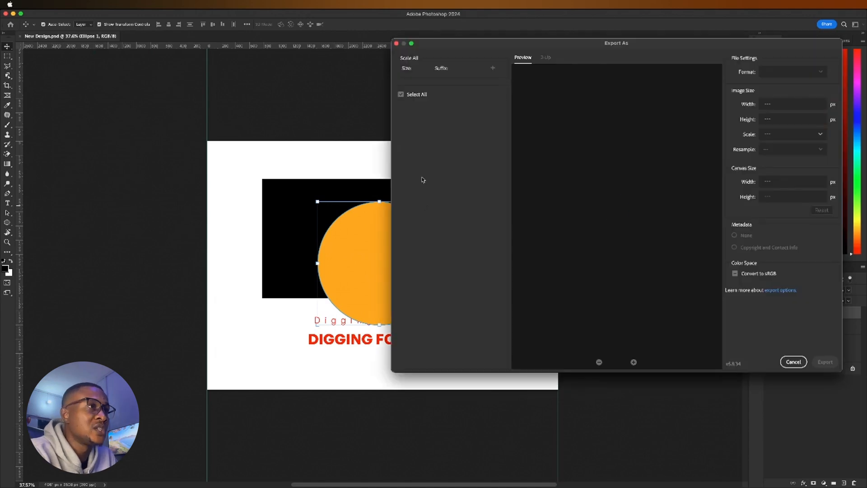
{"action": "left_click_drag", "start_coordinate": [604, 45], "coordinate": [414, 57]}
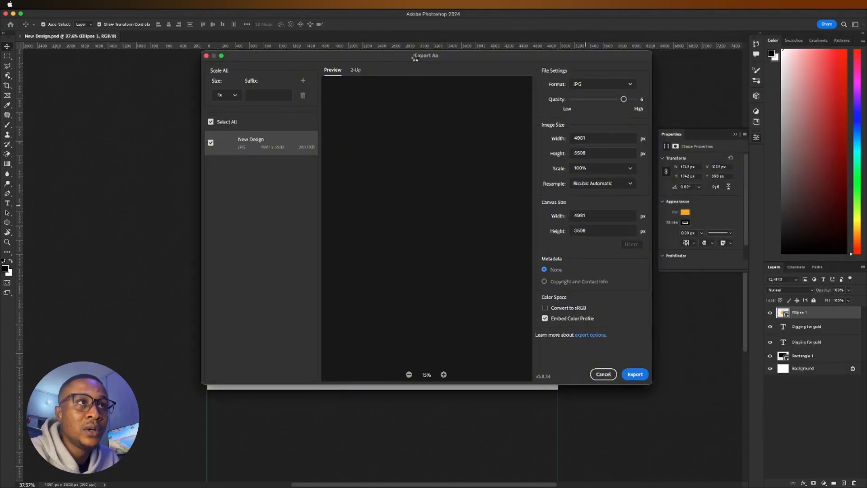
{"action": "left_click", "coordinate": [588, 85]}
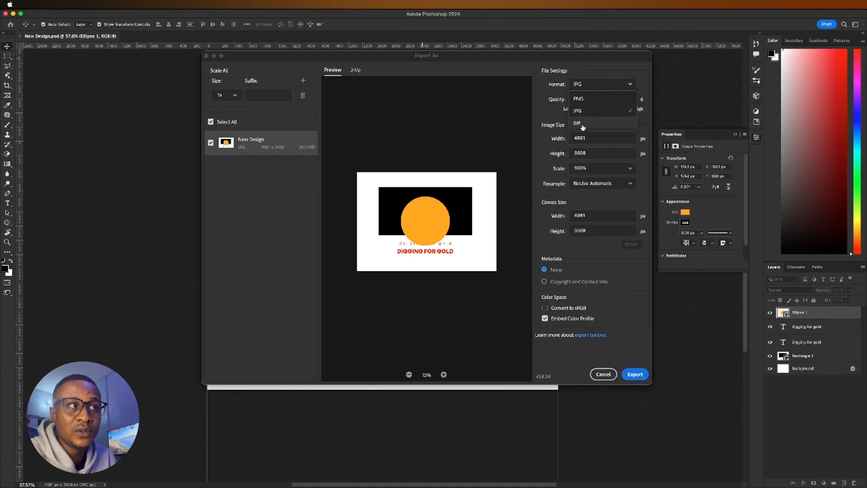
{"action": "left_click", "coordinate": [590, 99]}
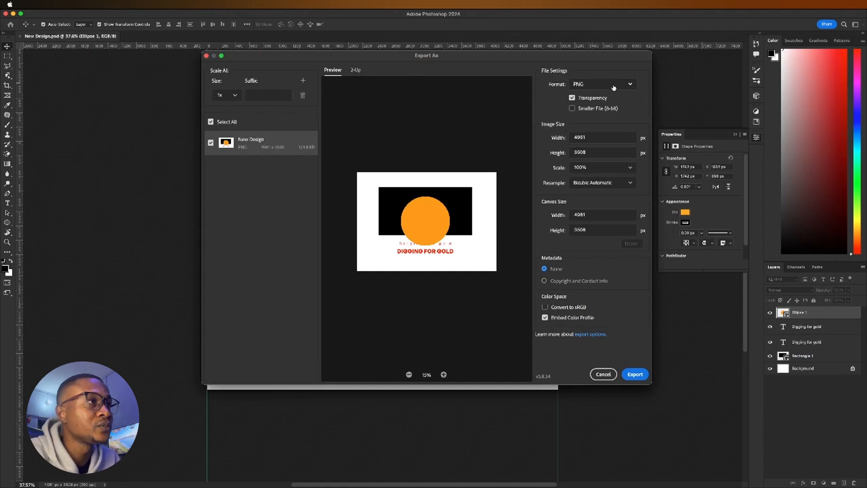
{"action": "left_click", "coordinate": [606, 86]}
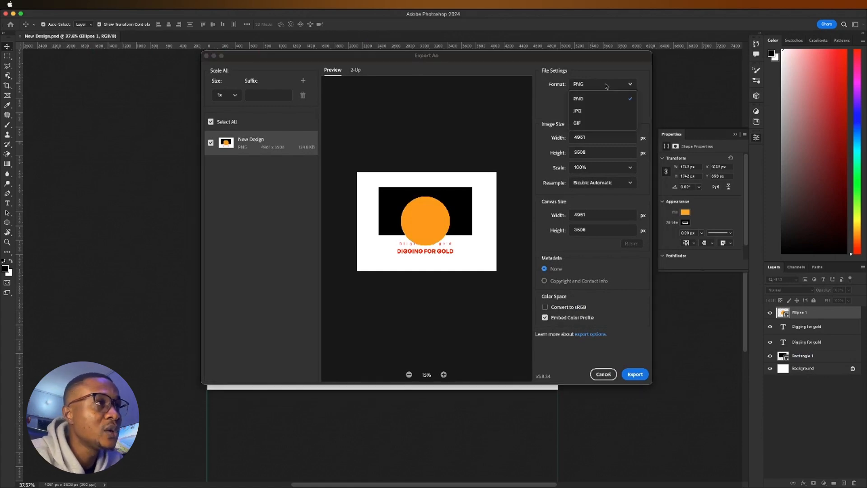
{"action": "left_click", "coordinate": [583, 111]}
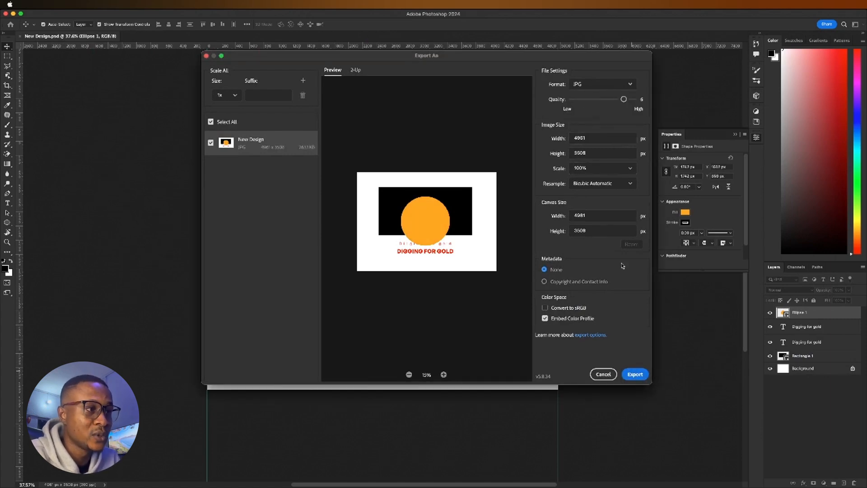
Export the JPG as "New Design" into a new folder named "Rendered" inside the "New deisgn" folder in Documents.
{"action": "left_click", "coordinate": [635, 374]}
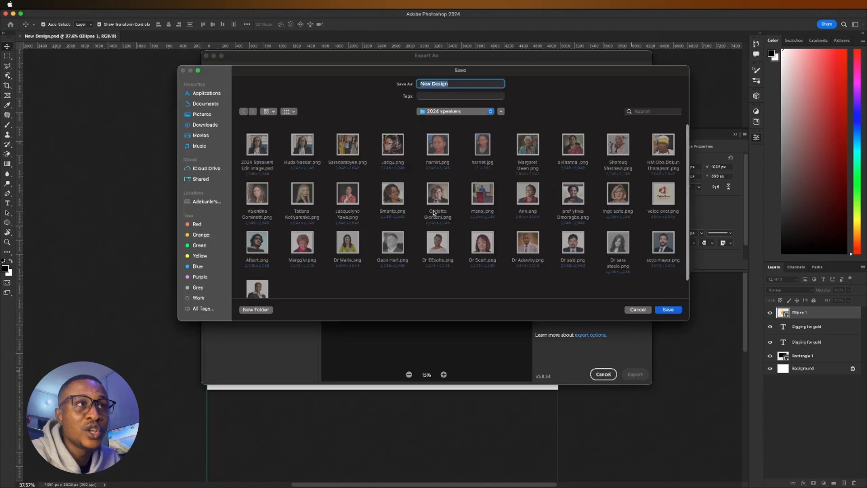
{"action": "left_click", "coordinate": [212, 106]}
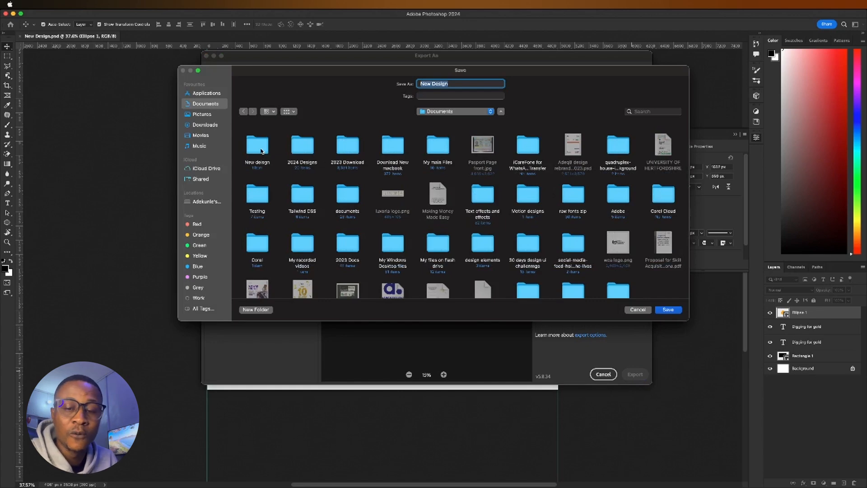
{"action": "double_click", "coordinate": [261, 151]}
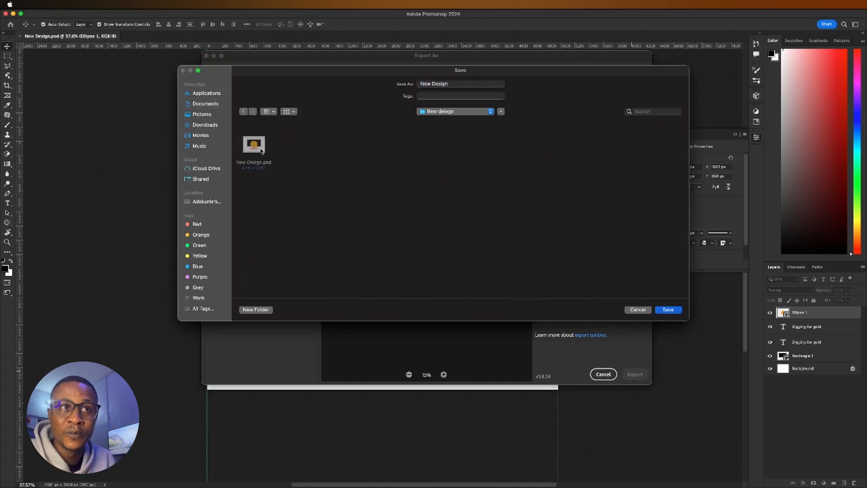
{"action": "left_click", "coordinate": [264, 309]}
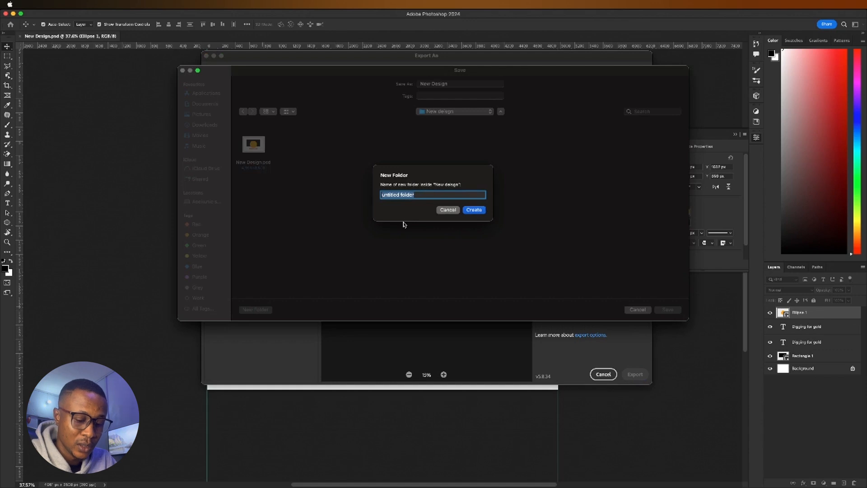
{"action": "type", "text": "Rendered"}
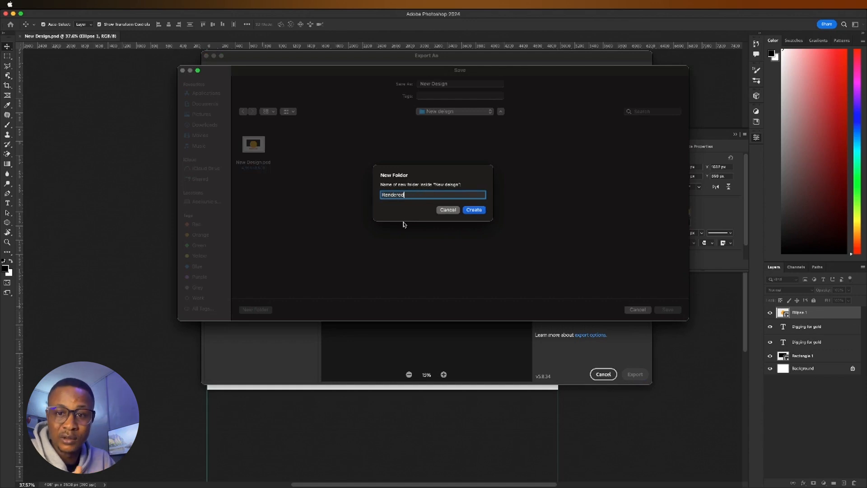
{"action": "key", "text": "Return"}
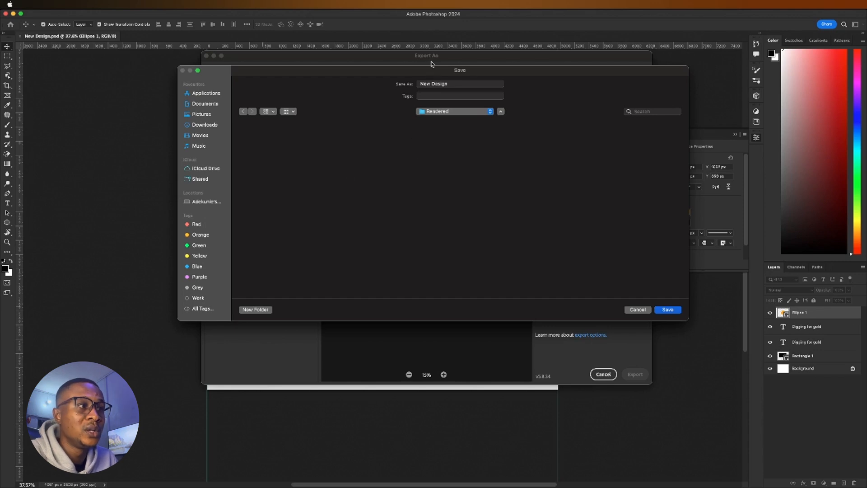
{"action": "left_click", "coordinate": [664, 311]}
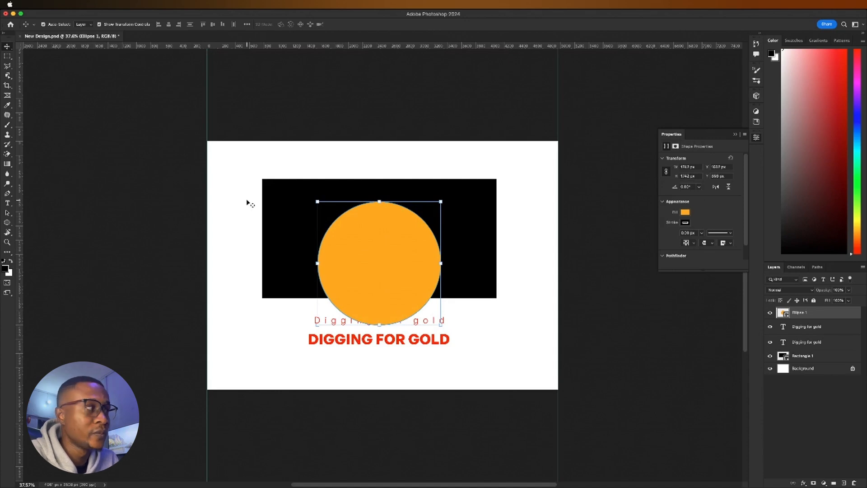
Deselect the circle, view the recent files on the home screen, and return to New Design.psd.
{"action": "key", "text": "ctrl+Left"}
{"action": "key", "text": "ctrl+Right"}
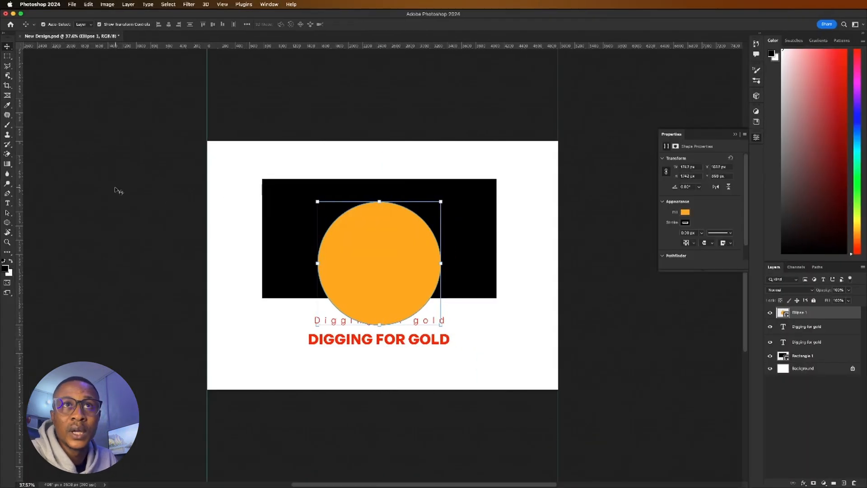
{"action": "left_click", "coordinate": [70, 101]}
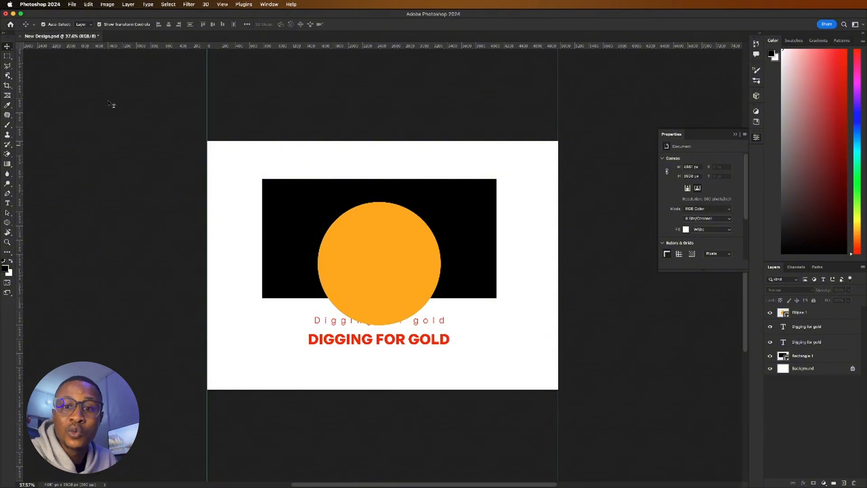
{"action": "left_click", "coordinate": [10, 24]}
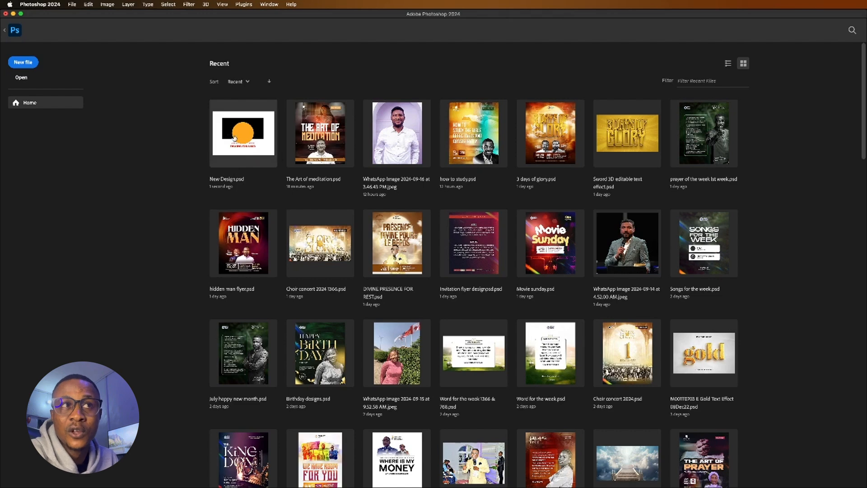
{"action": "left_click", "coordinate": [235, 138]}
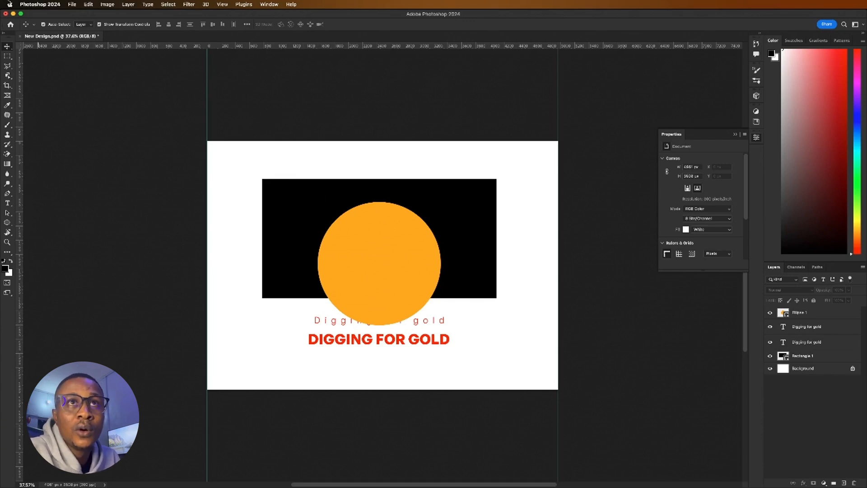
Place the spiritual-awakening-concept (1) JPEG from Downloads as an embedded image at its default fit and commit the placement.
{"action": "left_click", "coordinate": [71, 4]}
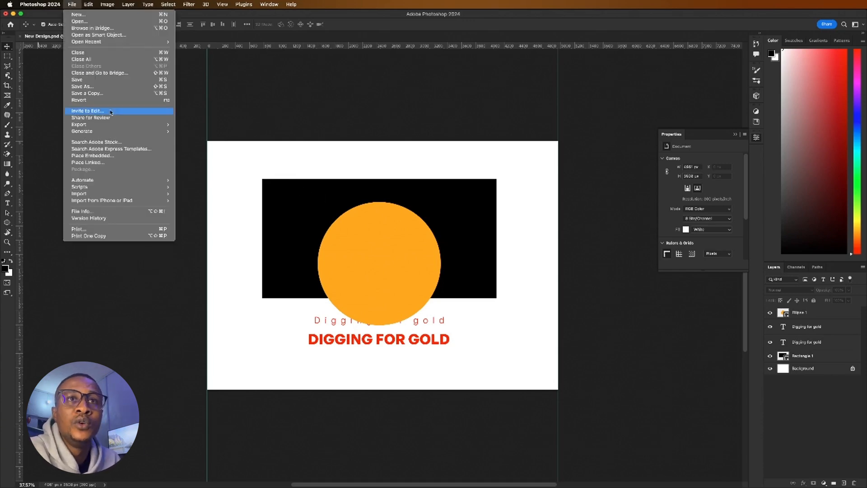
{"action": "mouse_move", "coordinate": [121, 123]}
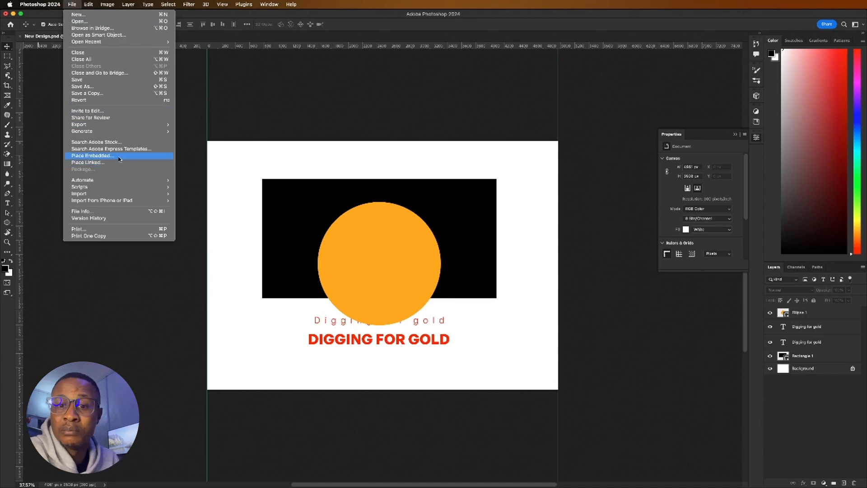
{"action": "left_click", "coordinate": [119, 157]}
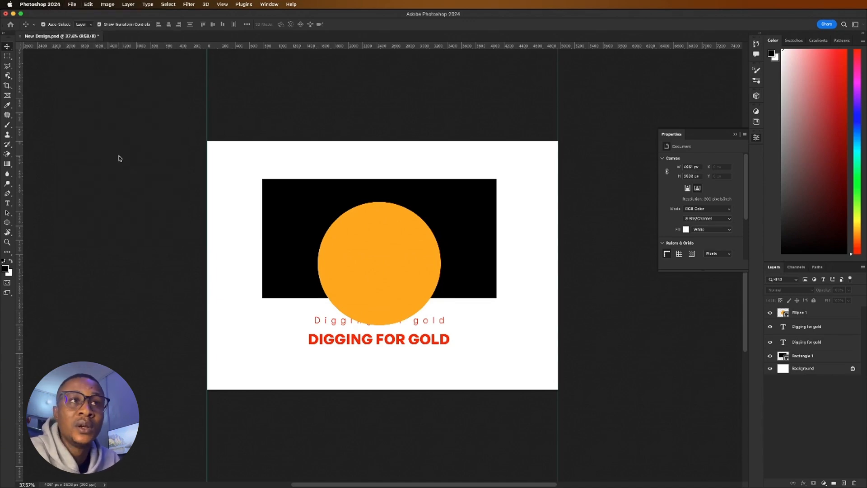
{"action": "left_click", "coordinate": [256, 109]}
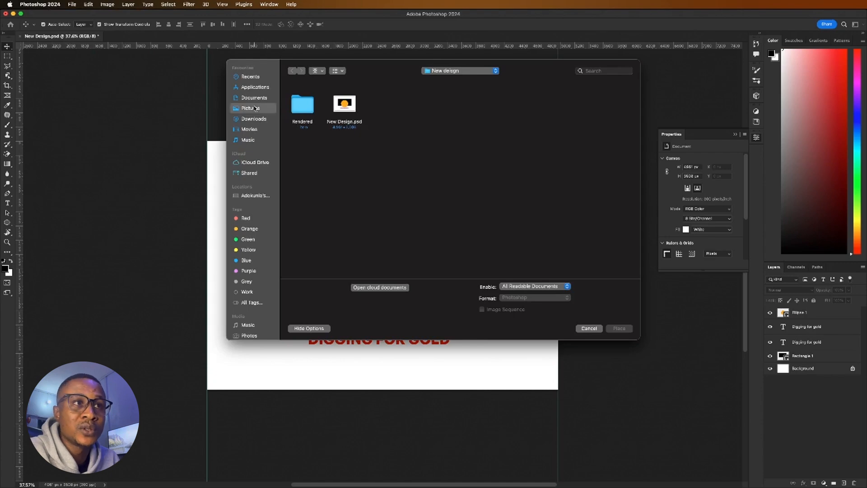
{"action": "left_click", "coordinate": [256, 117]}
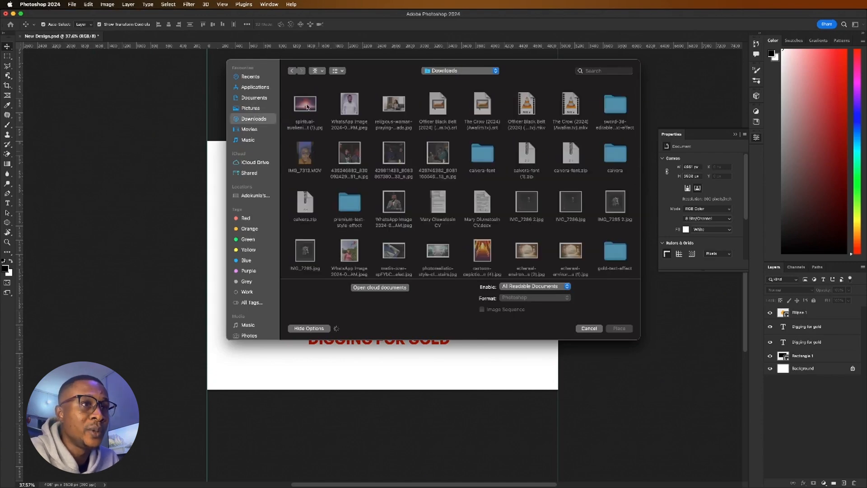
{"action": "left_click", "coordinate": [316, 104]}
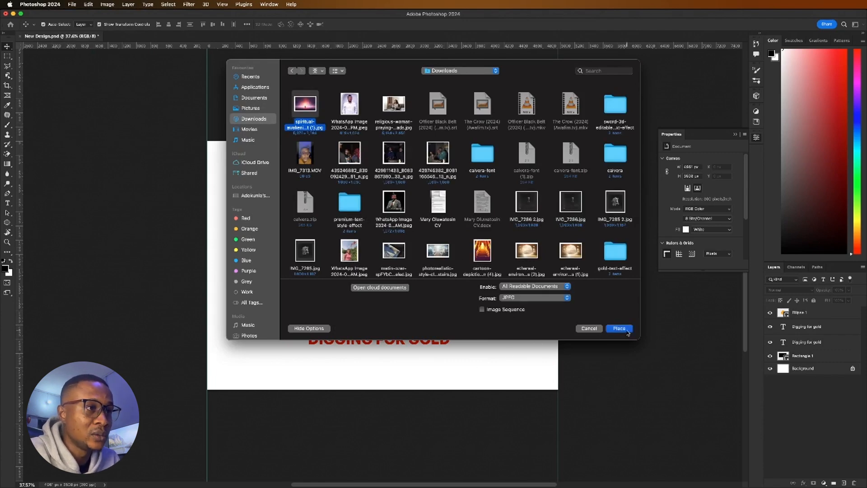
{"action": "left_click", "coordinate": [559, 300]}
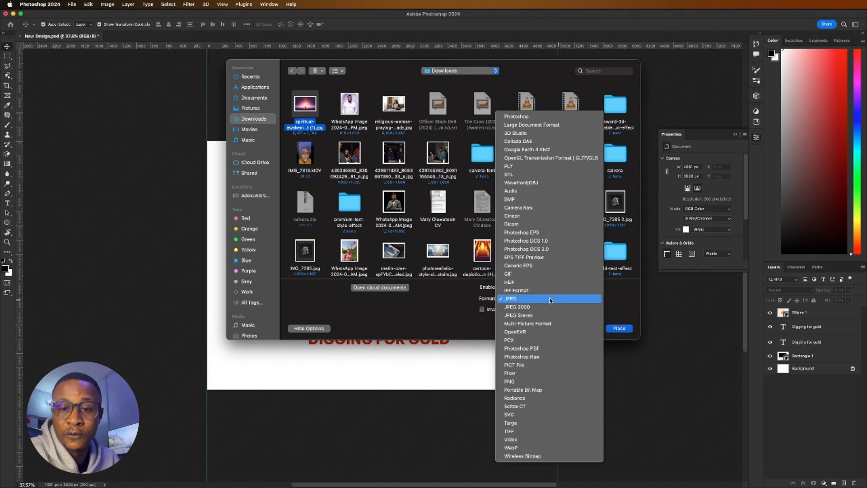
{"action": "left_click", "coordinate": [551, 301]}
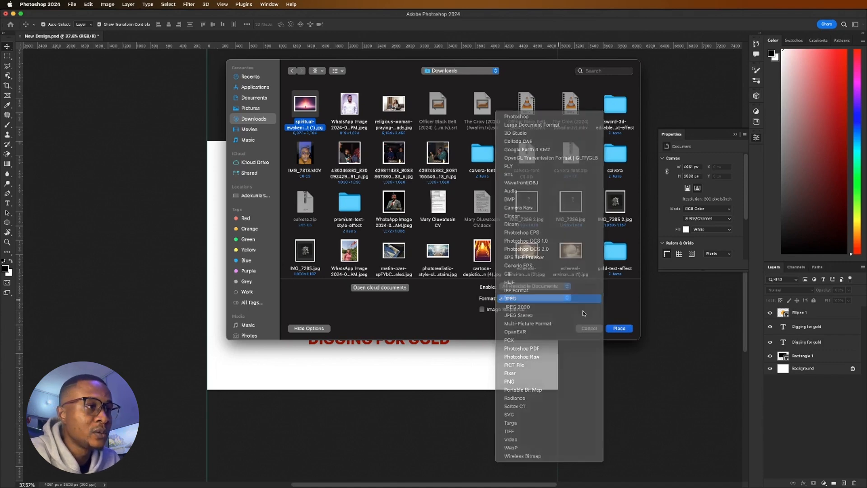
{"action": "left_click", "coordinate": [619, 328]}
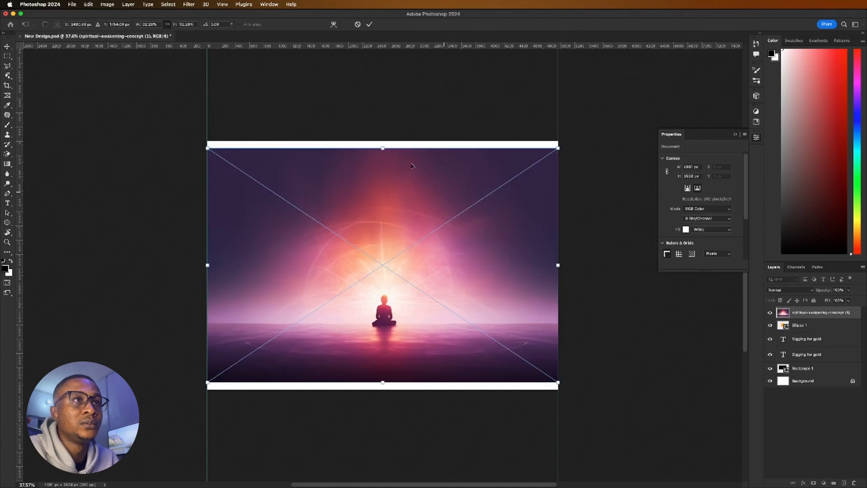
{"action": "left_click", "coordinate": [369, 25]}
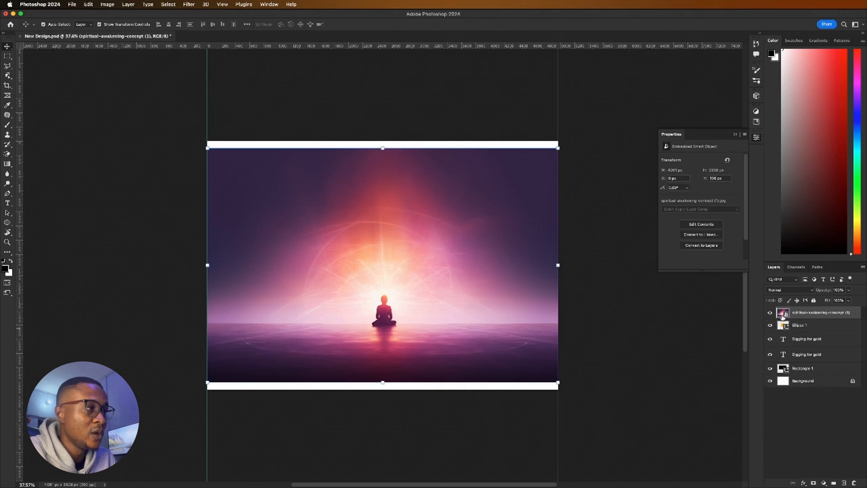
Move the placed image's layer beneath the black rectangle's layer, directly above the Background.
{"action": "left_click_drag", "start_coordinate": [803, 315], "coordinate": [810, 366]}
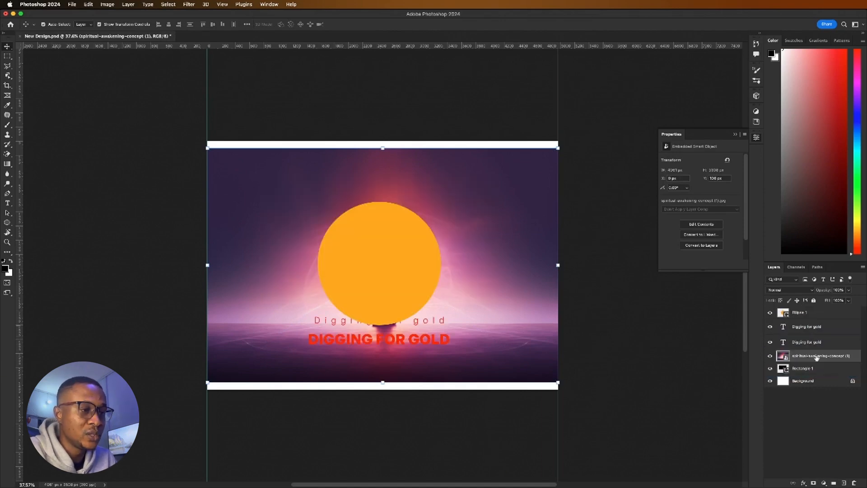
{"action": "key", "text": "super+z"}
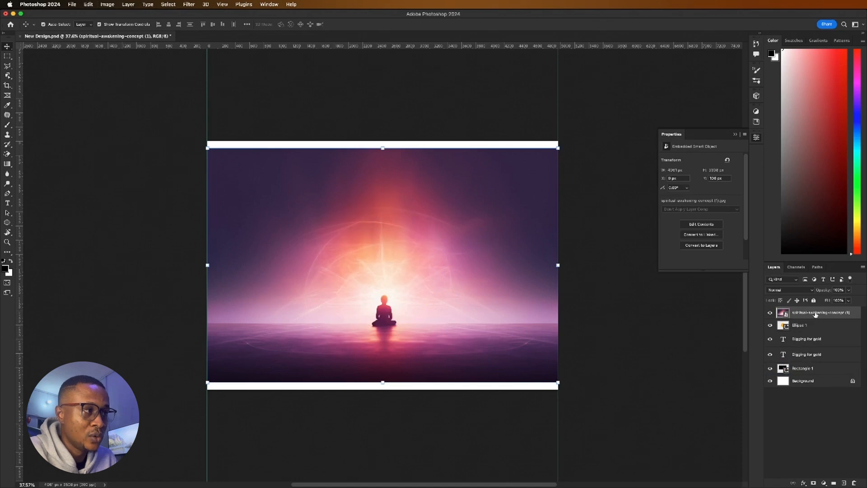
{"action": "left_click_drag", "start_coordinate": [815, 313], "coordinate": [813, 371]}
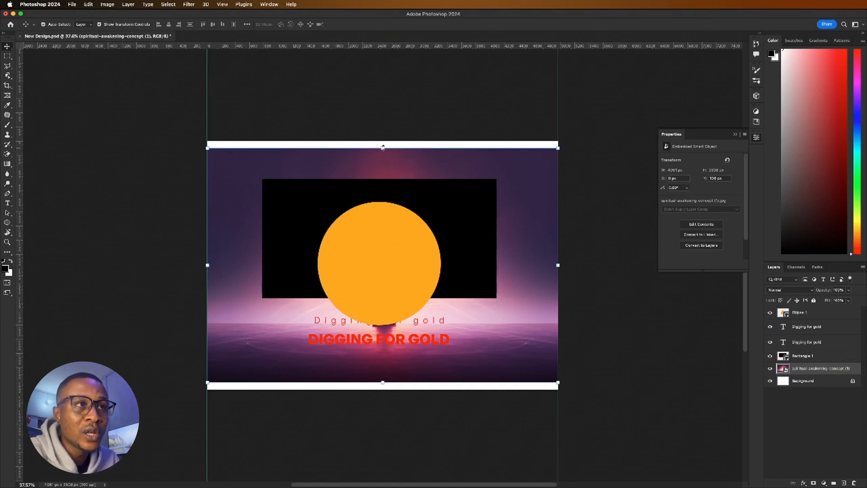
{"action": "scroll", "coordinate": [383, 147], "scroll_direction": "up", "scroll_amount": 5}
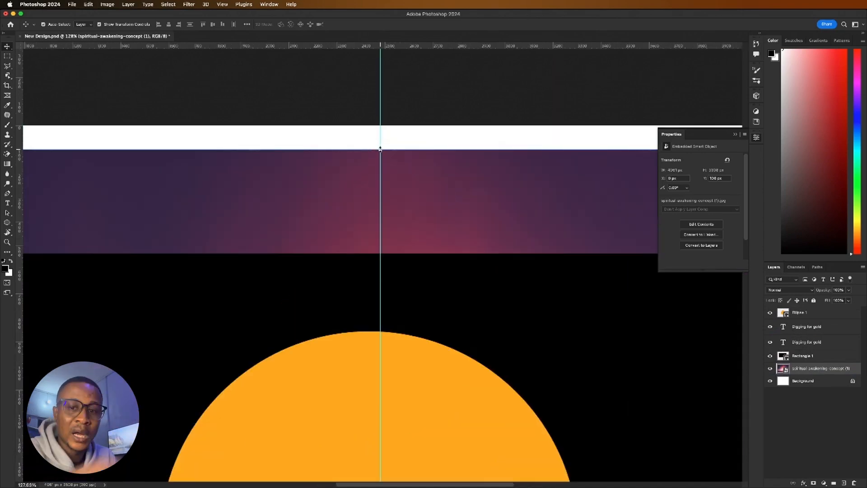
{"action": "scroll", "coordinate": [381, 149], "scroll_direction": "down", "scroll_amount": 5}
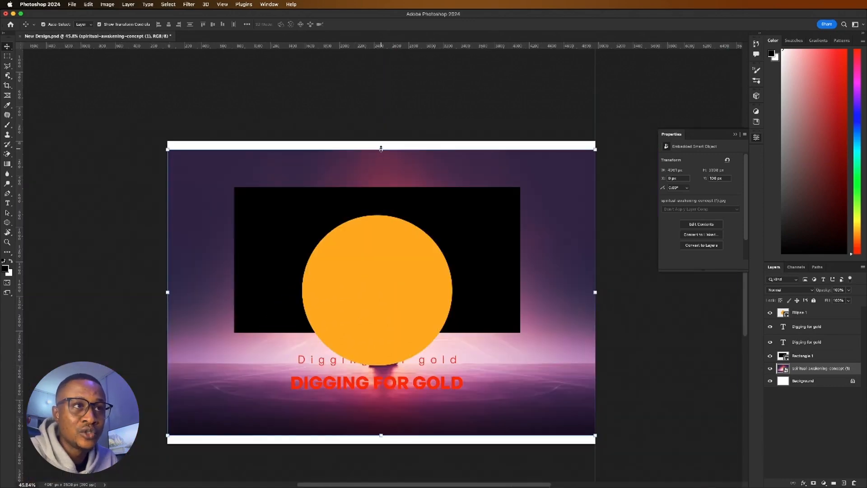
Enlarge the placed background image proportionally to about 5543 px wide, reposition it to cover the whole canvas, commit the transform and deselect it.
{"action": "left_click_drag", "start_coordinate": [381, 149], "coordinate": [382, 116]}
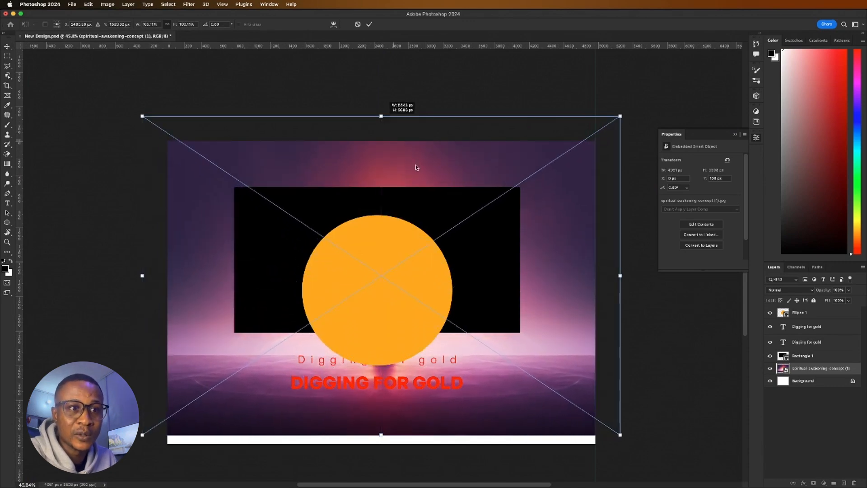
{"action": "left_click_drag", "start_coordinate": [416, 168], "coordinate": [422, 180]}
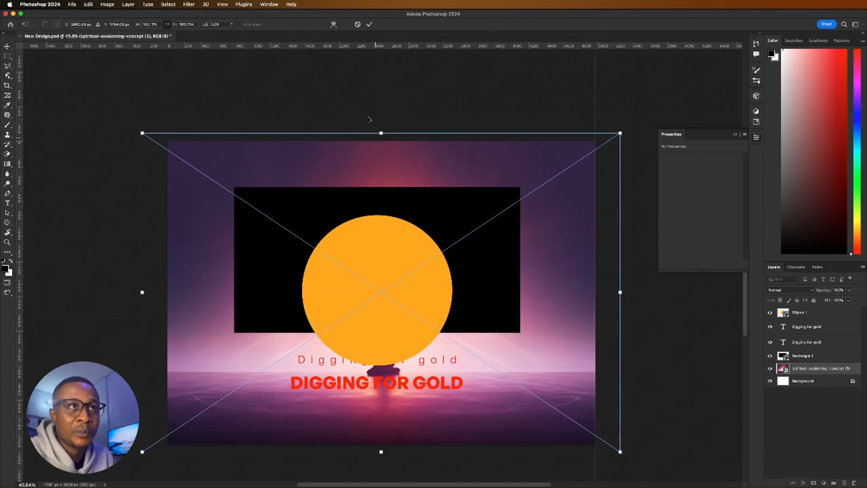
{"action": "left_click", "coordinate": [370, 25]}
{"action": "scroll", "coordinate": [378, 169], "scroll_direction": "down", "scroll_amount": 5}
{"action": "scroll", "coordinate": [401, 182], "scroll_direction": "up", "scroll_amount": 5}
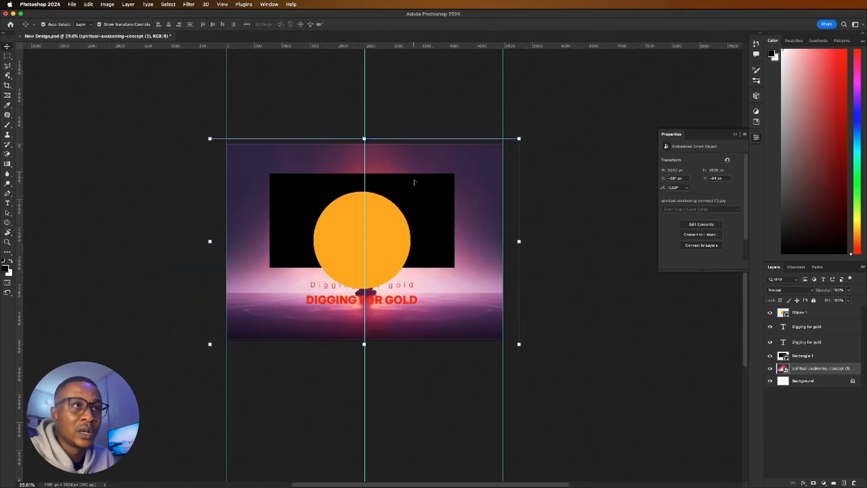
{"action": "scroll", "coordinate": [364, 177], "scroll_direction": "down", "scroll_amount": 3}
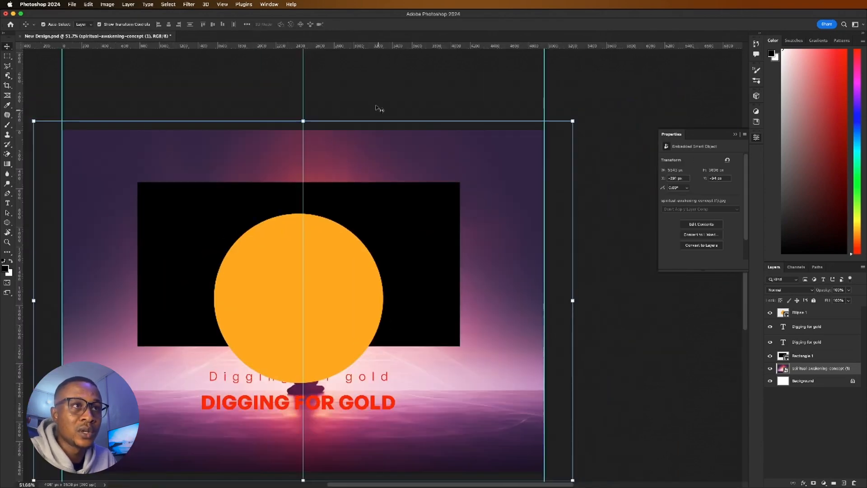
{"action": "left_click", "coordinate": [393, 92]}
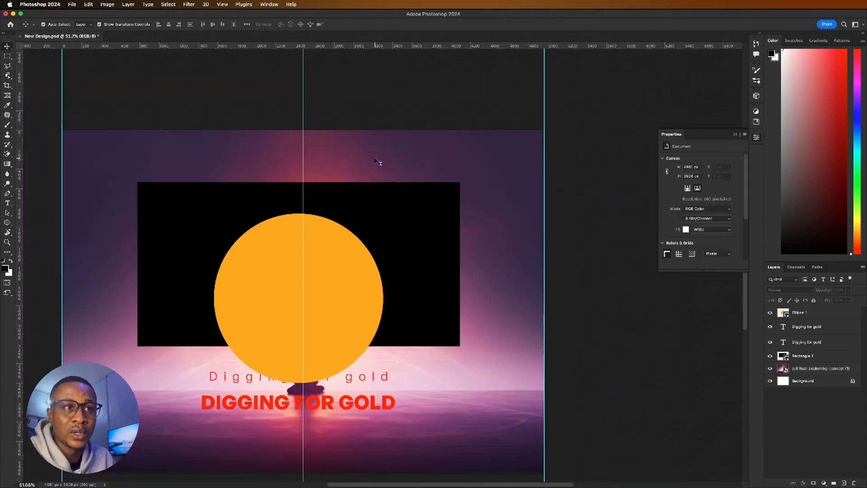
Delete the spiritual-awakening-concept (1) layer and undo the deletion, two times in a row.
{"action": "scroll", "coordinate": [374, 160], "scroll_direction": "up", "scroll_amount": 2}
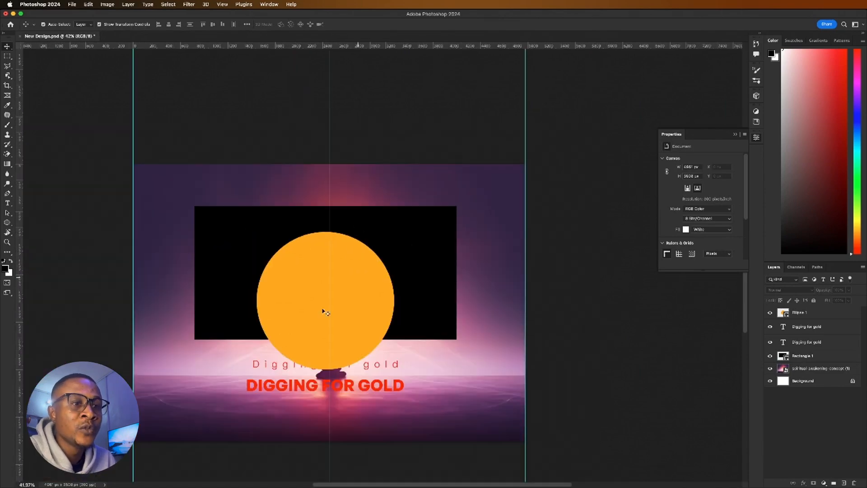
{"action": "scroll", "coordinate": [486, 276], "scroll_direction": "down", "scroll_amount": 3}
{"action": "scroll", "coordinate": [411, 310], "scroll_direction": "up", "scroll_amount": 2}
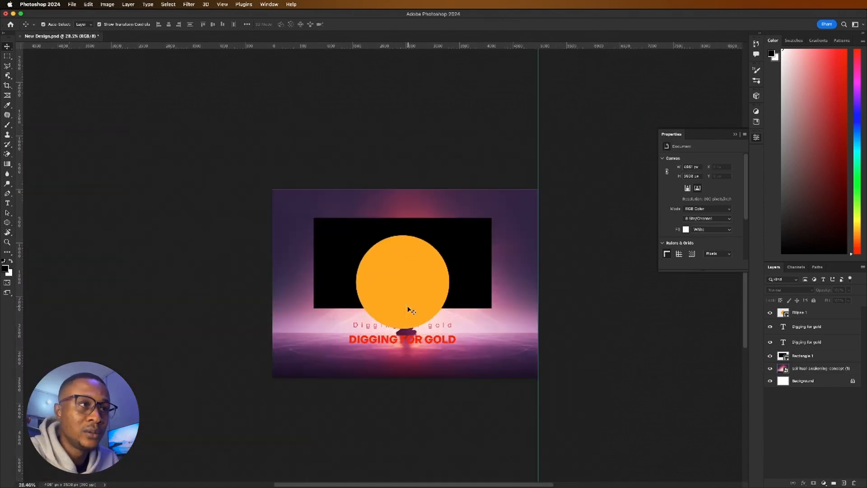
{"action": "left_click", "coordinate": [477, 251]}
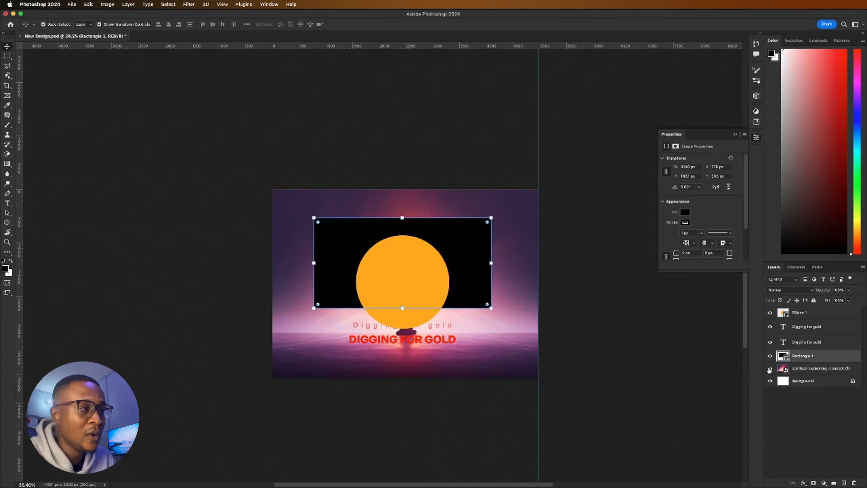
{"action": "left_click", "coordinate": [817, 370]}
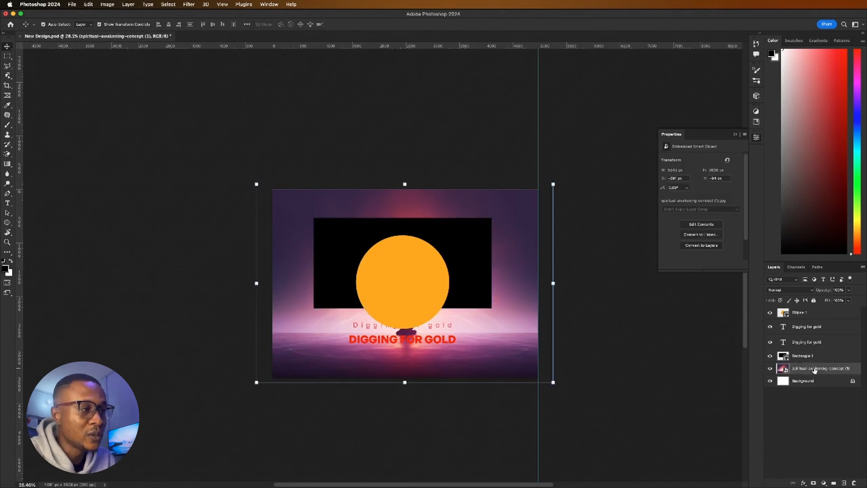
{"action": "left_click", "coordinate": [856, 483]}
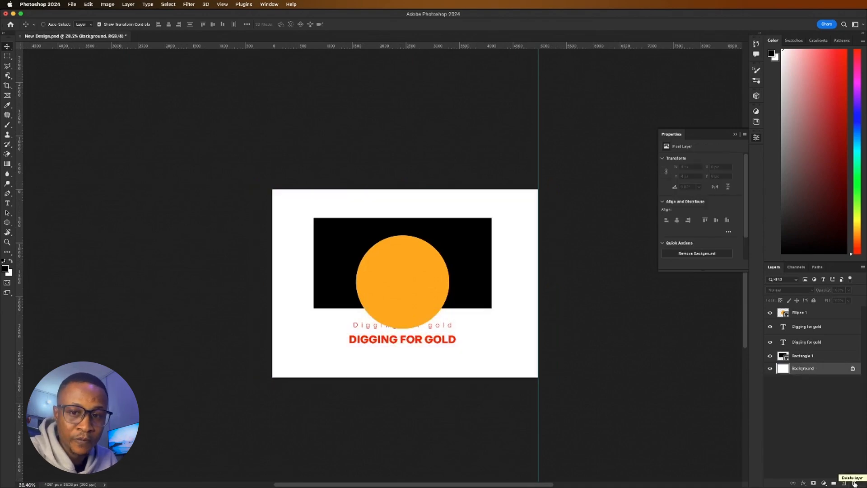
{"action": "key", "text": "super+z"}
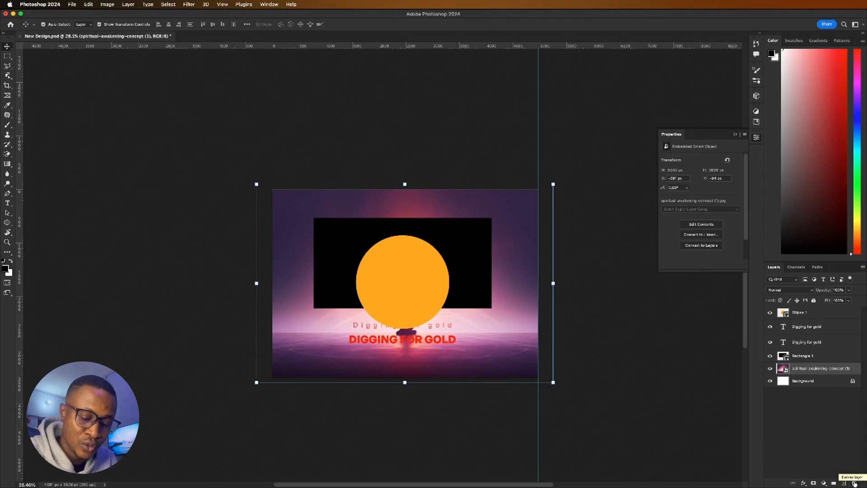
{"action": "key", "text": "super"}
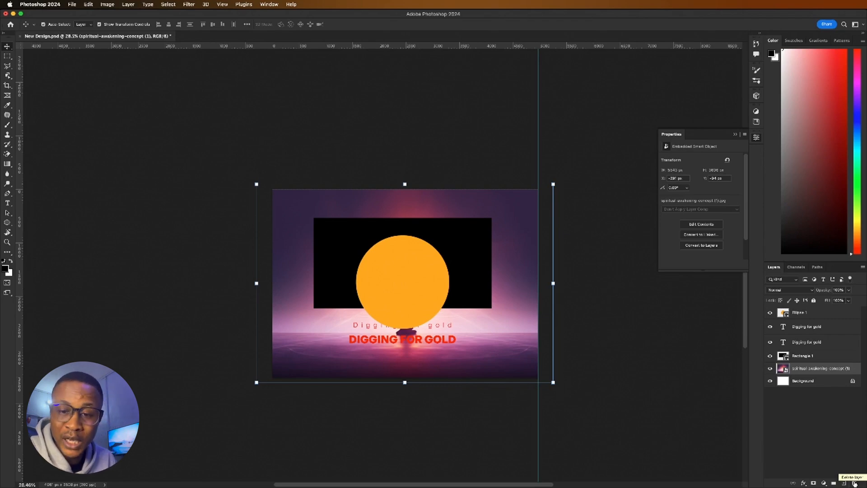
{"action": "key", "text": "BackSpace"}
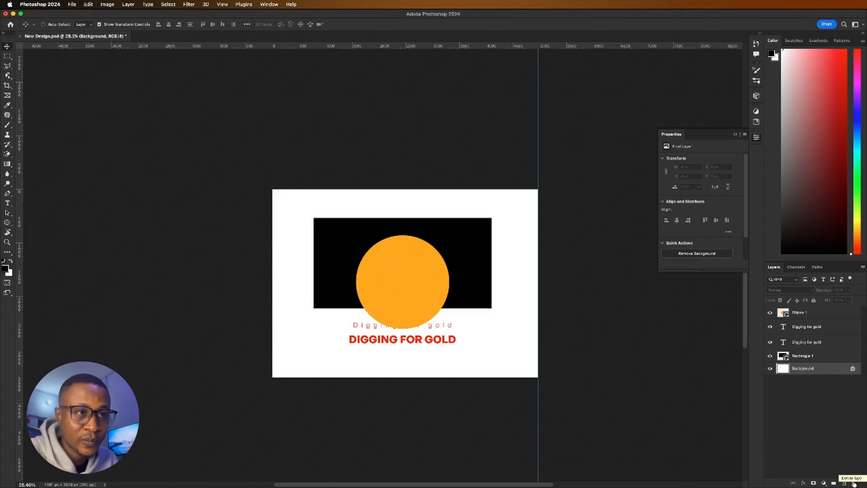
{"action": "key", "text": "super+z"}
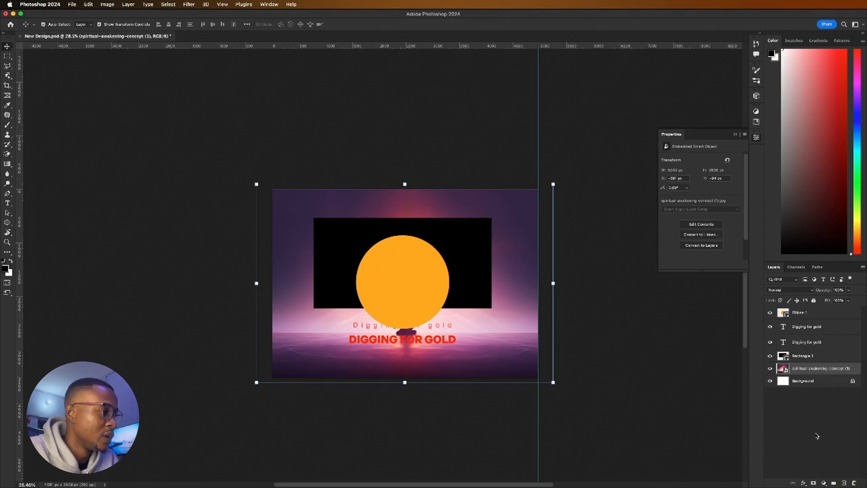
Look through the available layer effects for the placed image's layer and dismiss the list without applying any.
{"action": "left_click", "coordinate": [803, 483]}
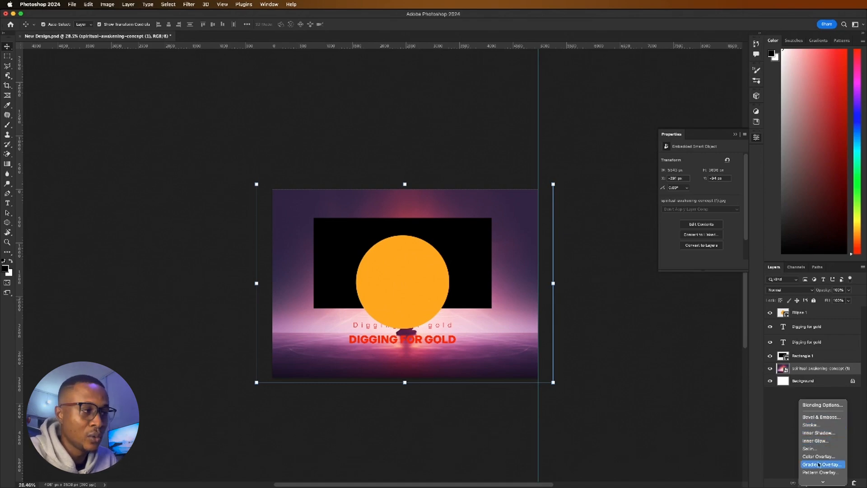
{"action": "scroll", "coordinate": [820, 465], "scroll_direction": "down", "scroll_amount": 1}
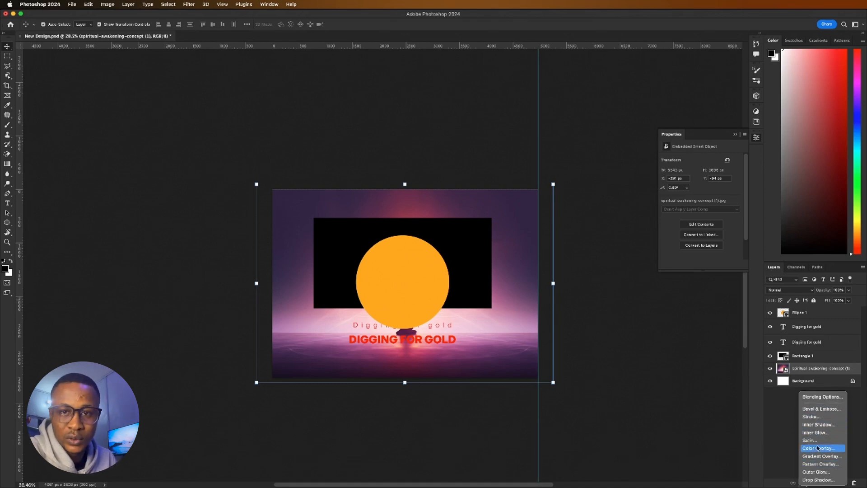
{"action": "left_click", "coordinate": [723, 396]}
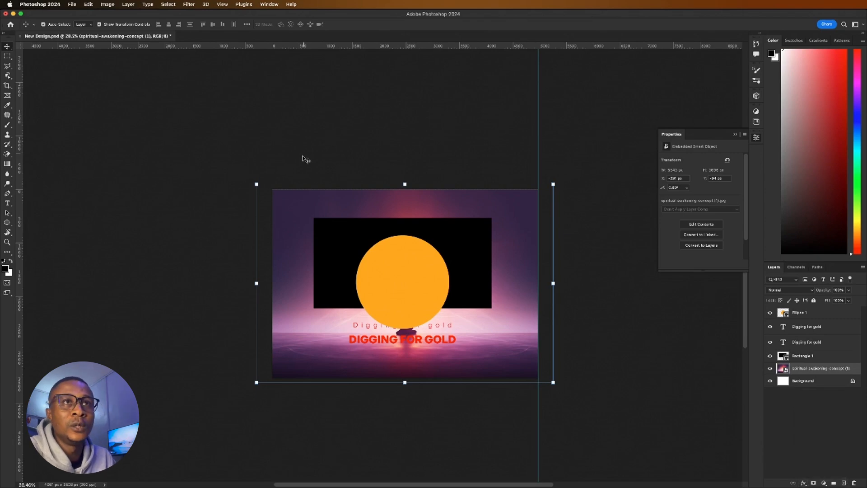